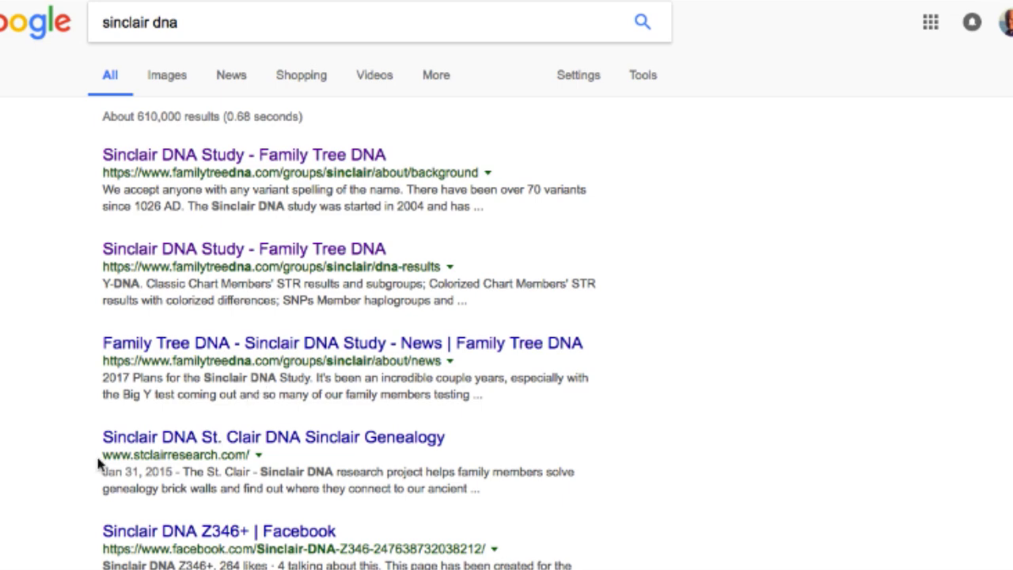
- Open the St. Clair Research Sinclair genealogy site from the 'sinclair dna' results
click(179, 439)
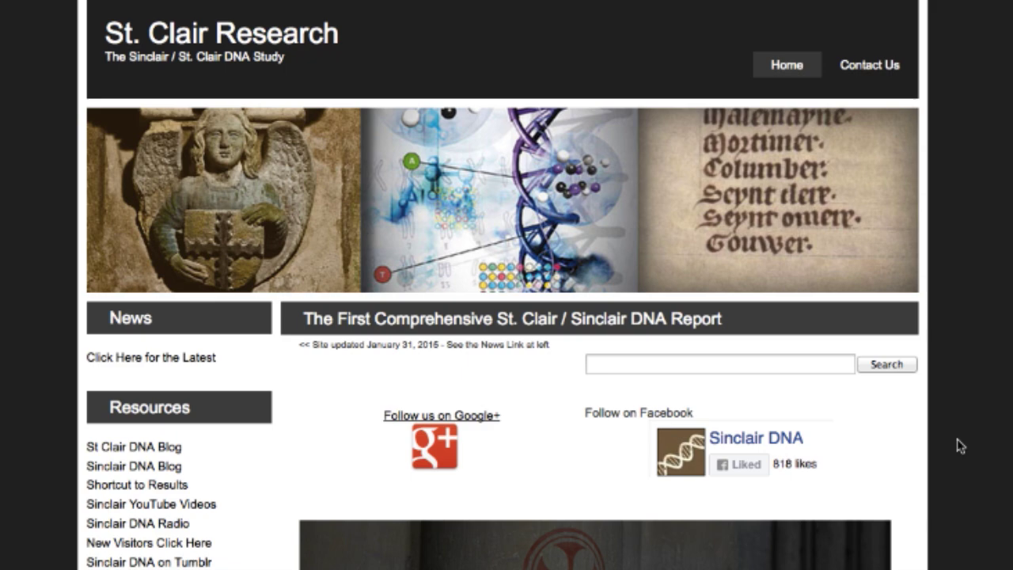
- Scroll to the Herdmanston St. Clairs entry, open its article and scroll through it
scroll(958, 445, down, 5)
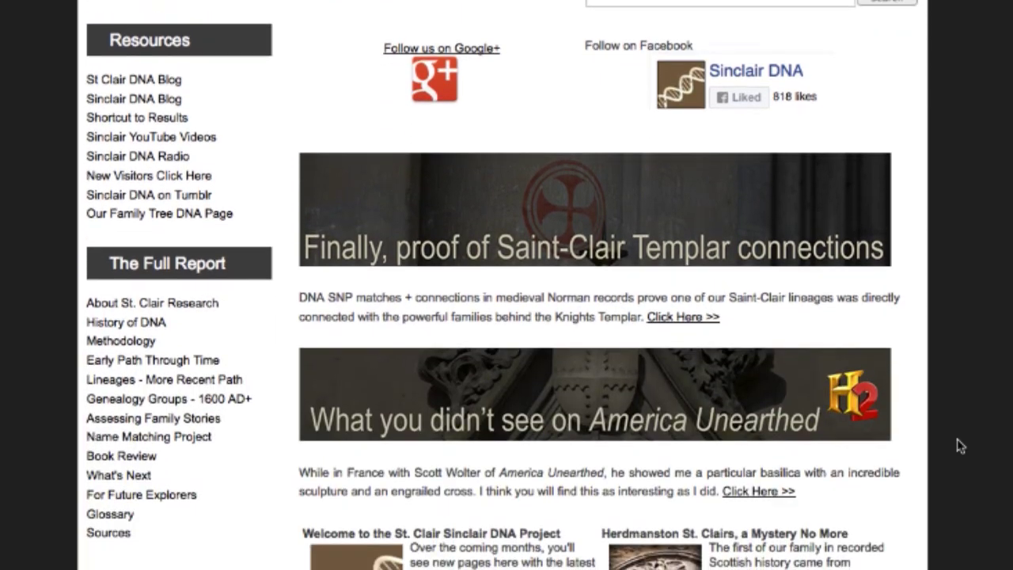
scroll(960, 445, down, 5)
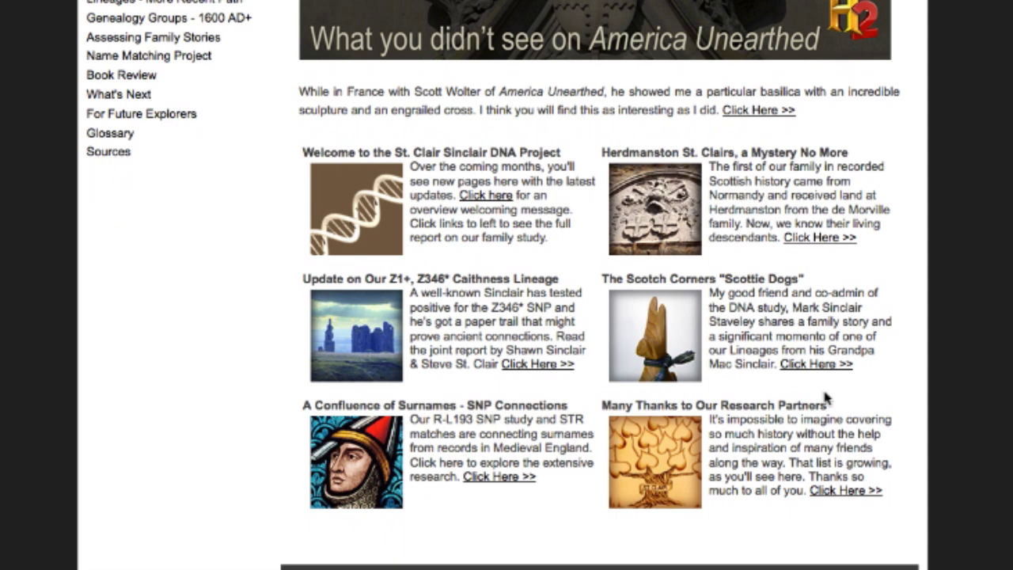
click(830, 239)
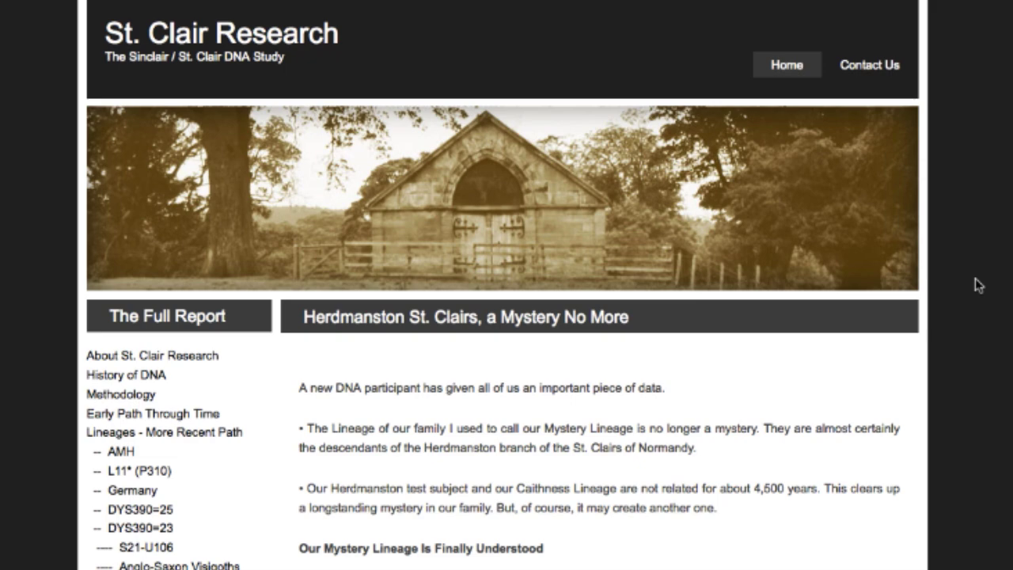
scroll(979, 285, down, 4)
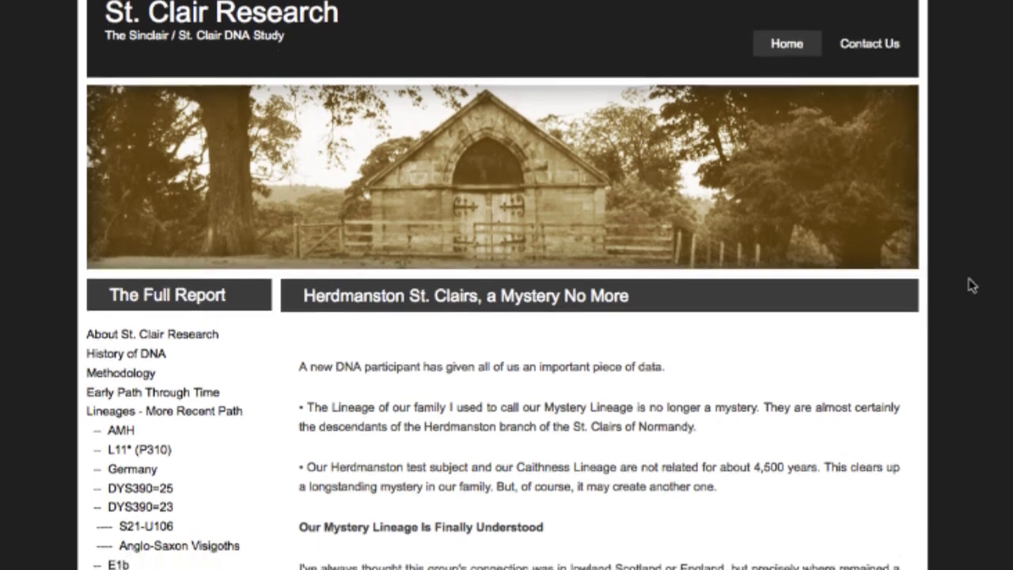
scroll(972, 292, up, 3)
scroll(971, 292, up, 1)
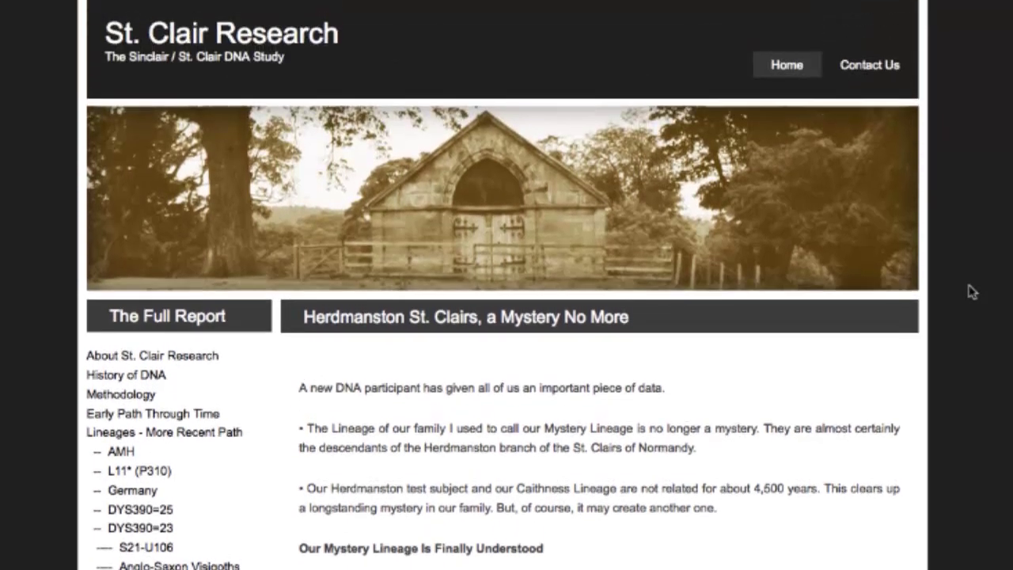
scroll(972, 292, down, 3)
scroll(972, 292, down, 12)
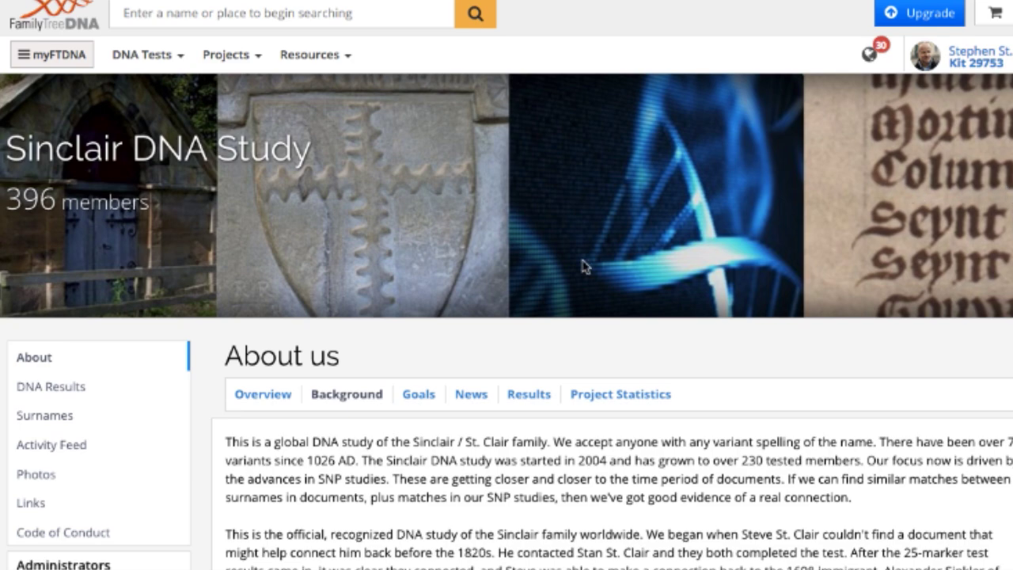
- Scroll through the Sinclair DNA Study About us page and open the project's DNA results
scroll(581, 266, down, 2)
scroll(582, 266, down, 1)
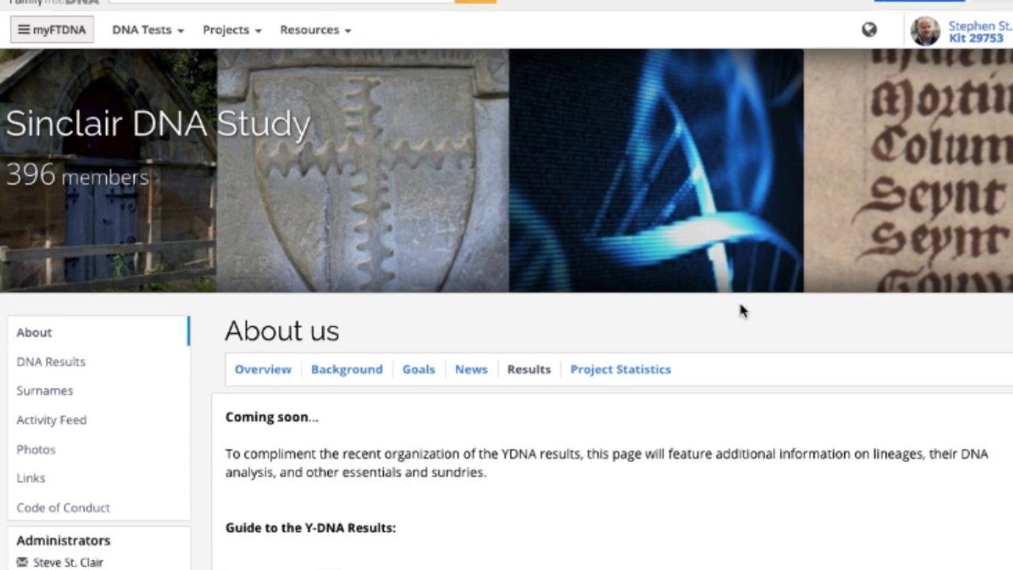
scroll(740, 309, down, 1)
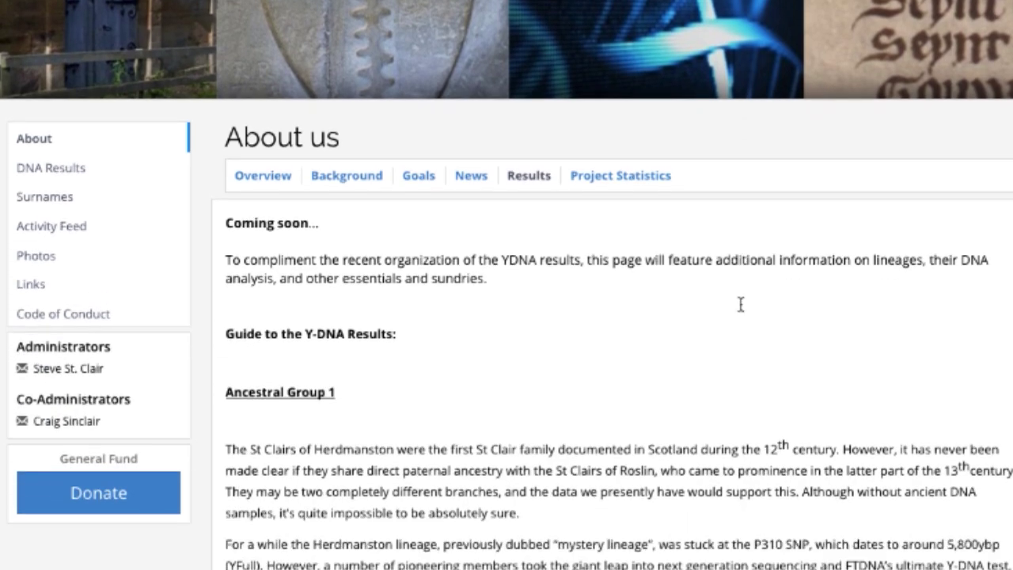
click(52, 168)
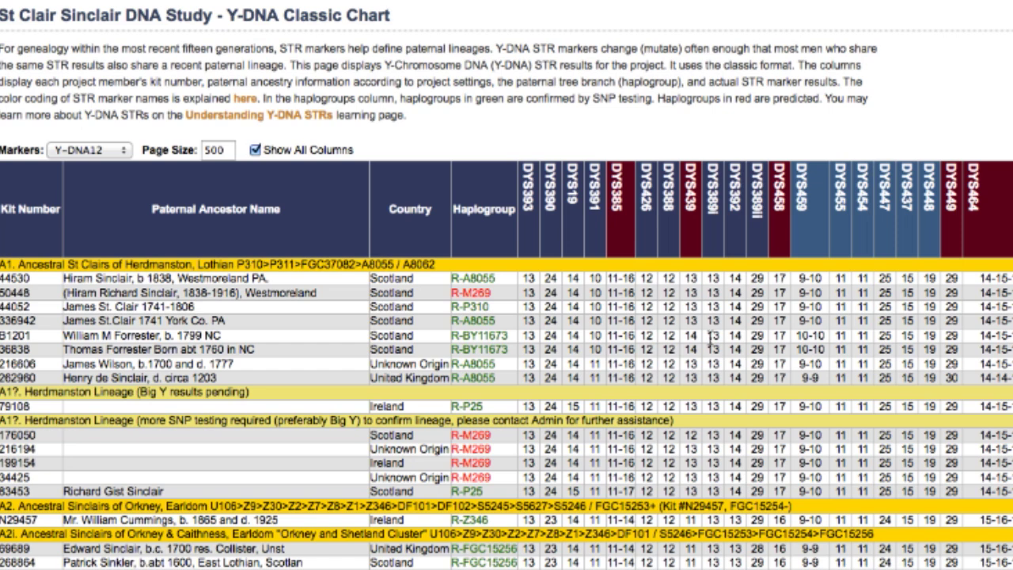
- Scroll to the A1 Herdmanston header and highlight its full SNP path
scroll(711, 337, down, 4)
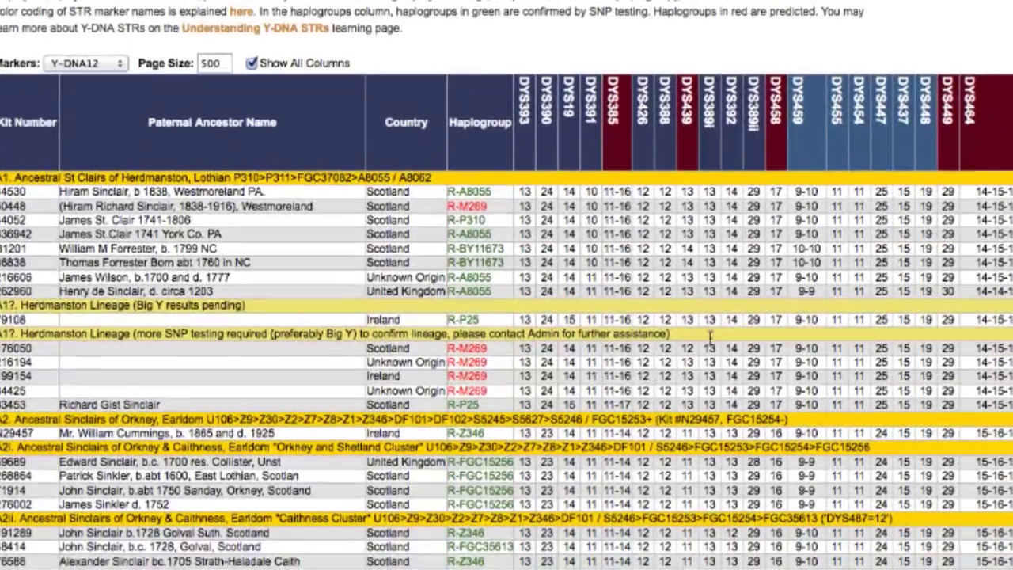
scroll(710, 339, down, 2)
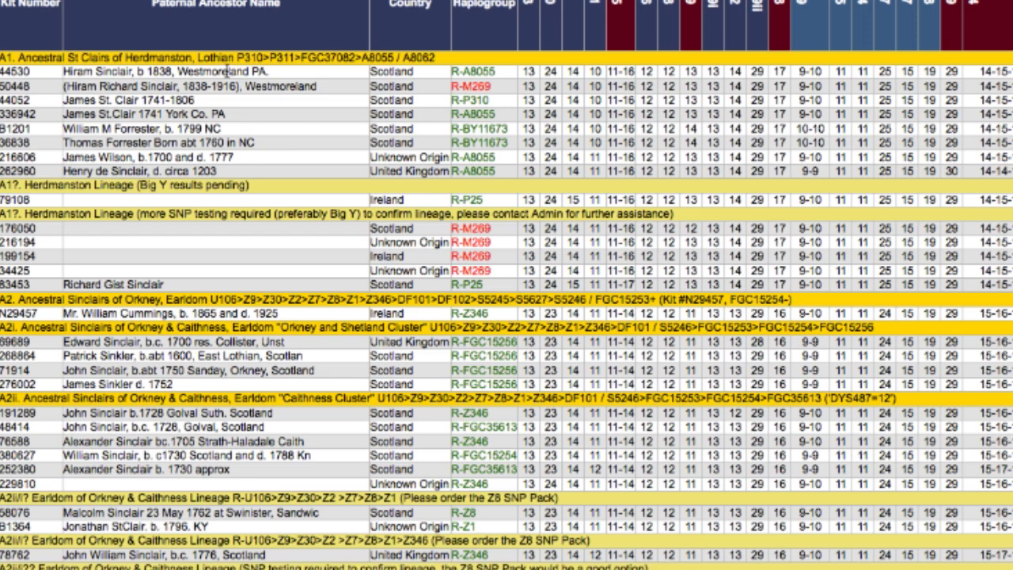
drag(197, 57, 436, 60)
click(412, 65)
- Highlight the A1 header SNPs P310, P311, FGC37082 and A8062 in turn
drag(236, 57, 261, 57)
click(272, 57)
drag(270, 57, 294, 57)
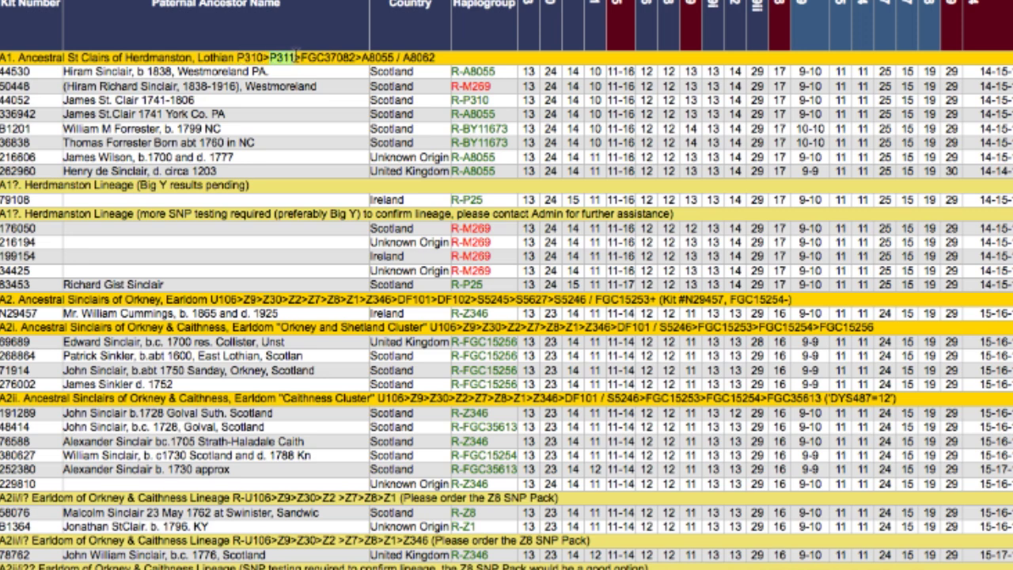
double_click(316, 57)
drag(403, 57, 413, 57)
scroll(172, 223, down, 5)
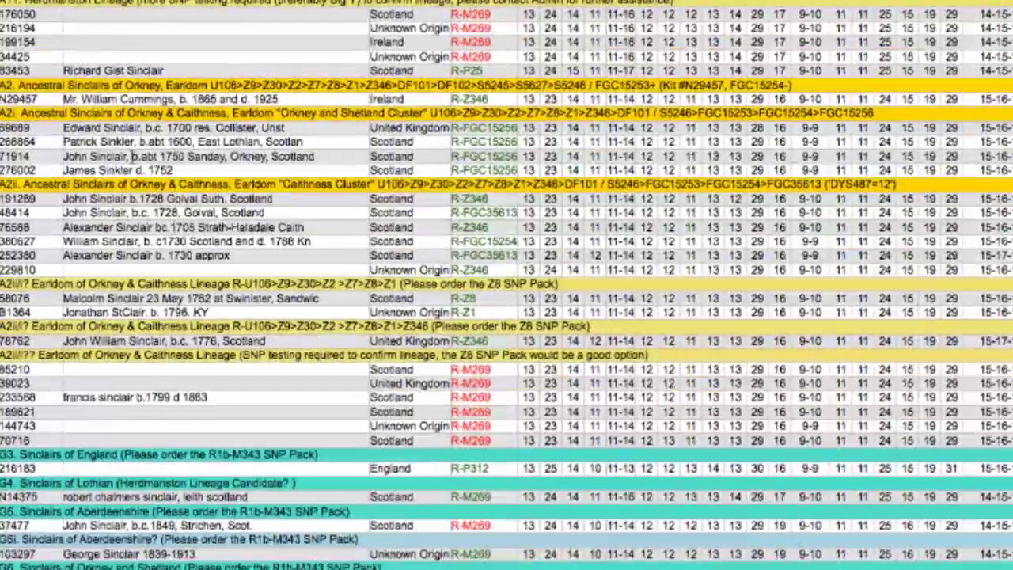
scroll(169, 146, up, 5)
scroll(168, 146, down, 3)
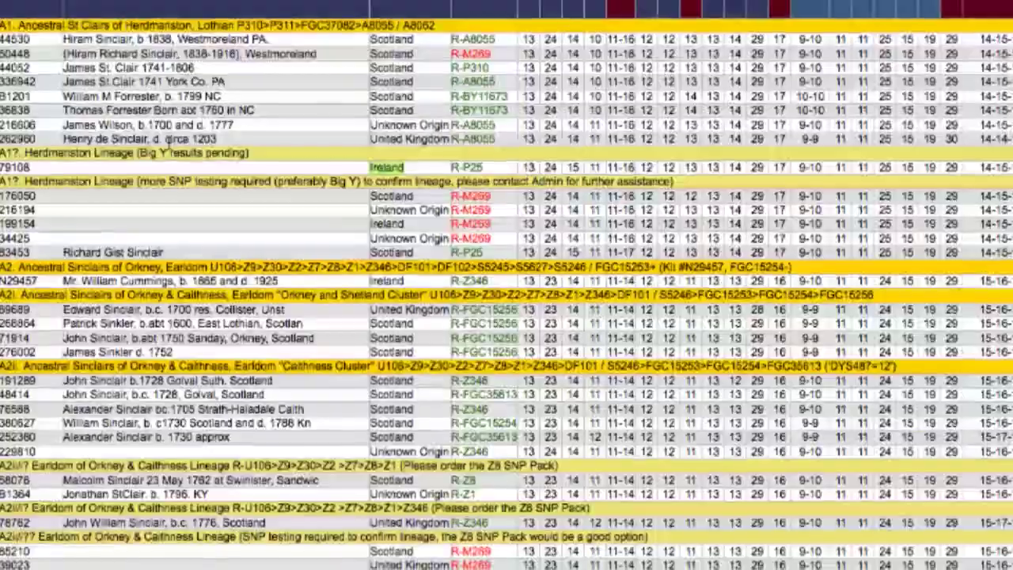
scroll(169, 148, down, 2)
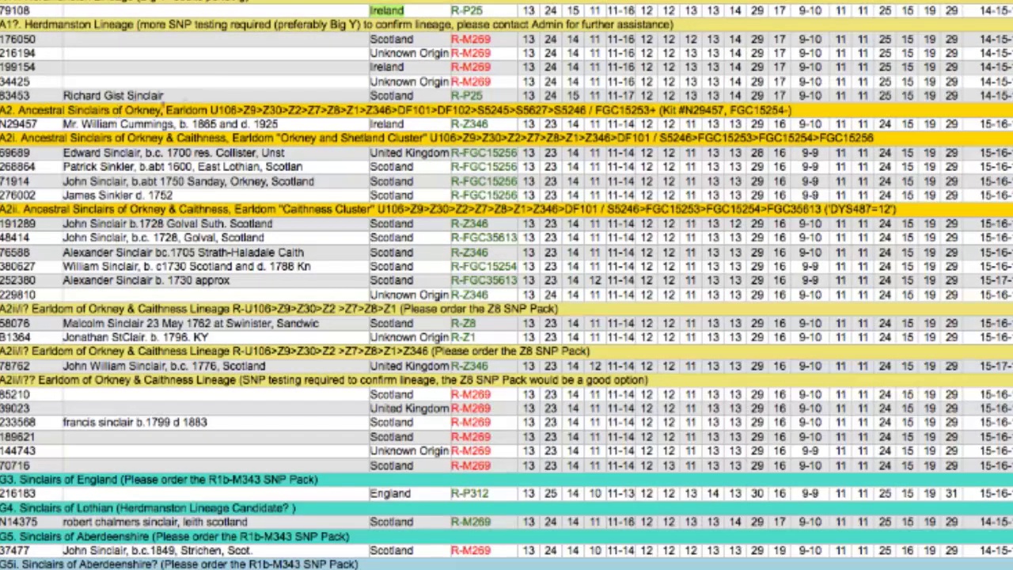
scroll(237, 124, up, 4)
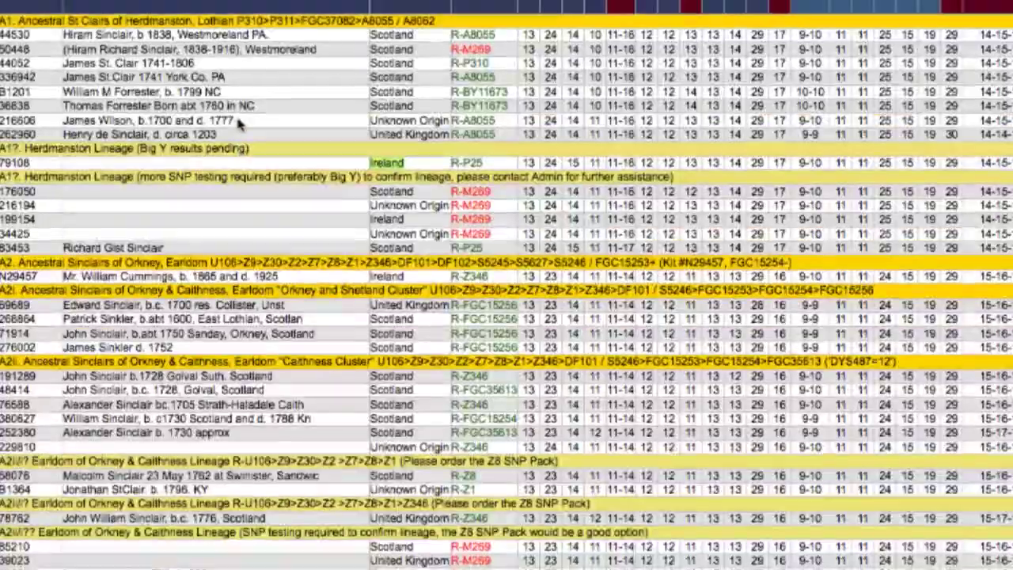
scroll(238, 119, down, 1)
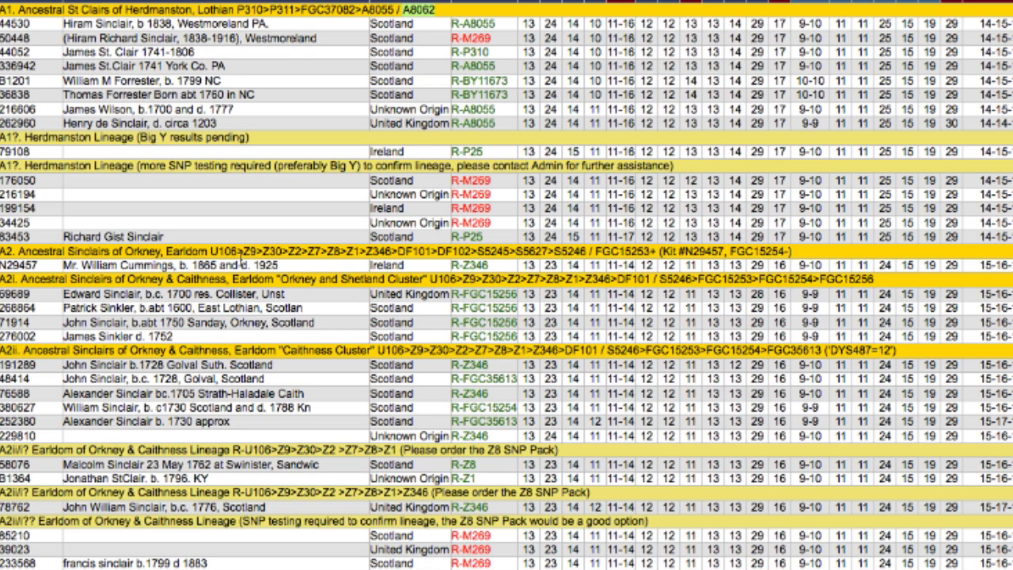
drag(124, 250, 508, 250)
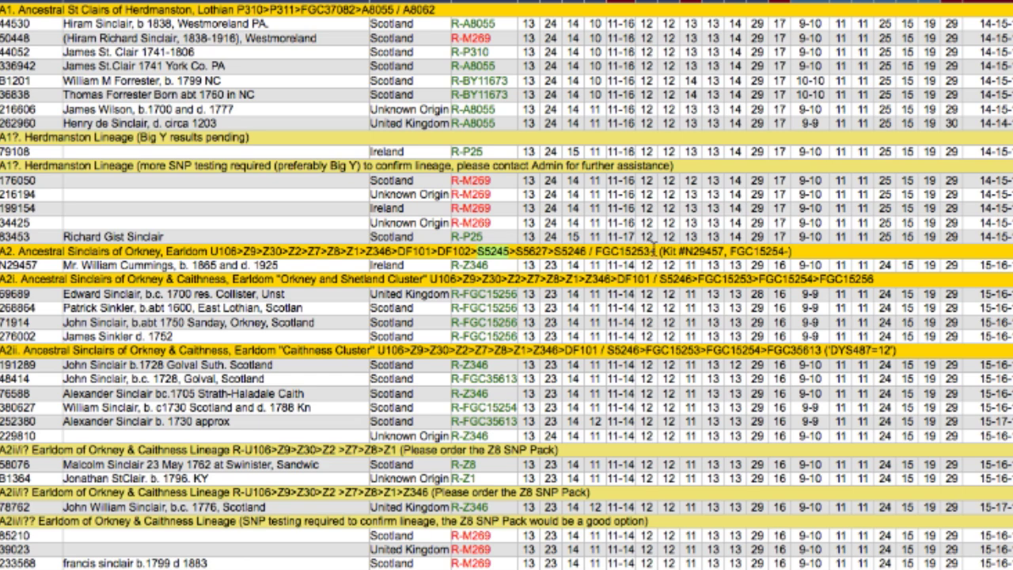
click(623, 251)
double_click(622, 252)
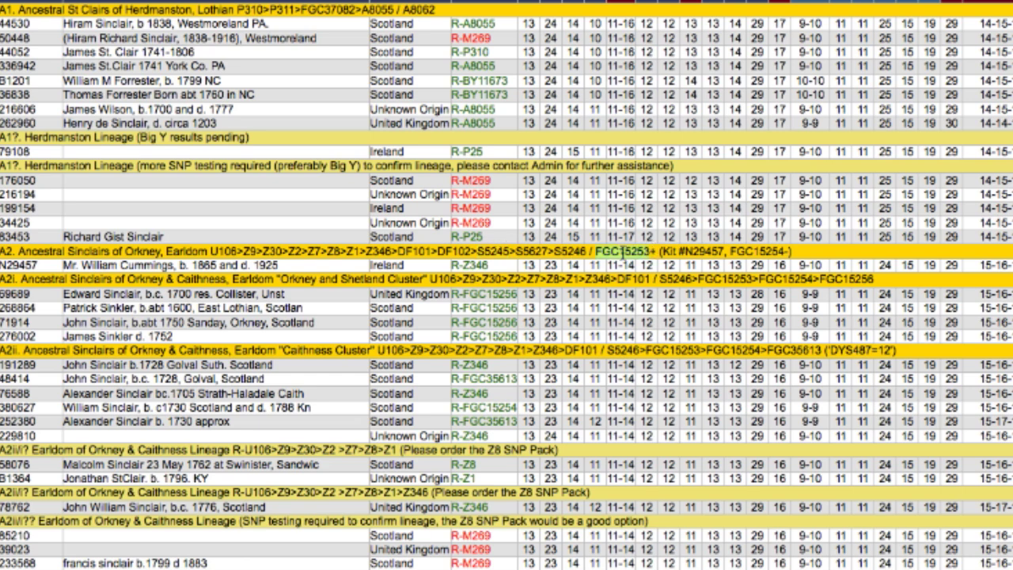
scroll(756, 250, down, 5)
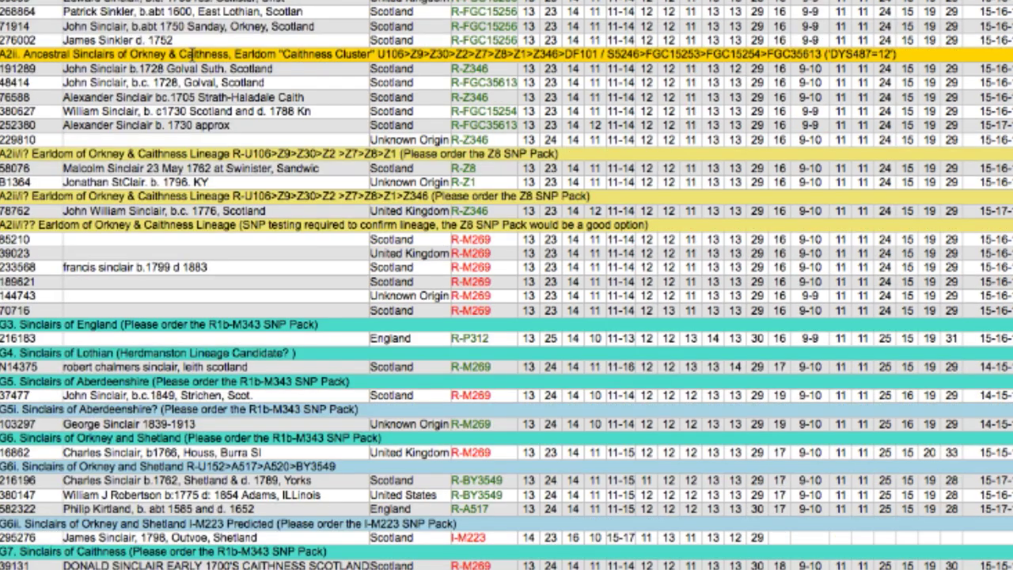
drag(282, 54, 380, 55)
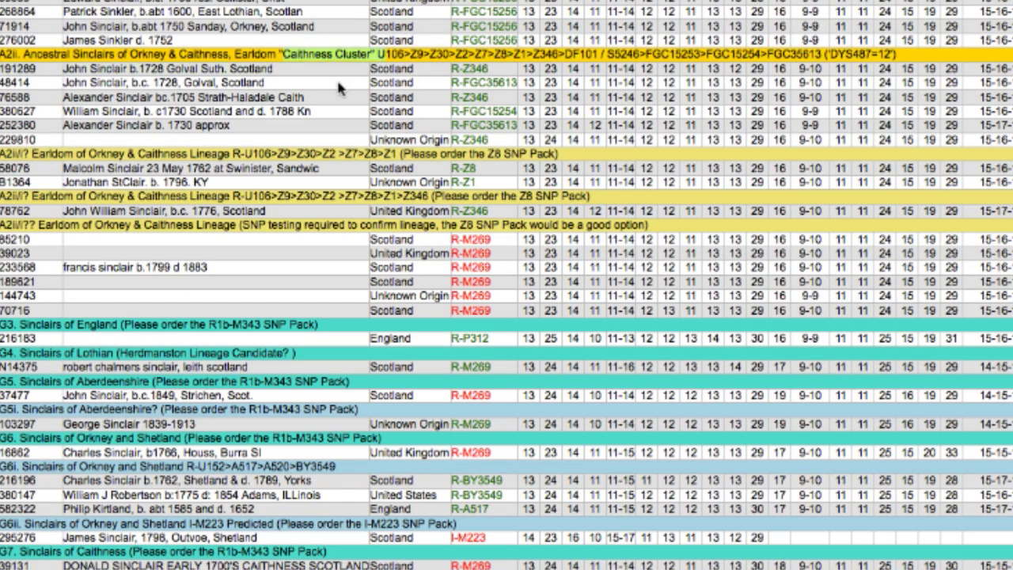
scroll(338, 82, up, 3)
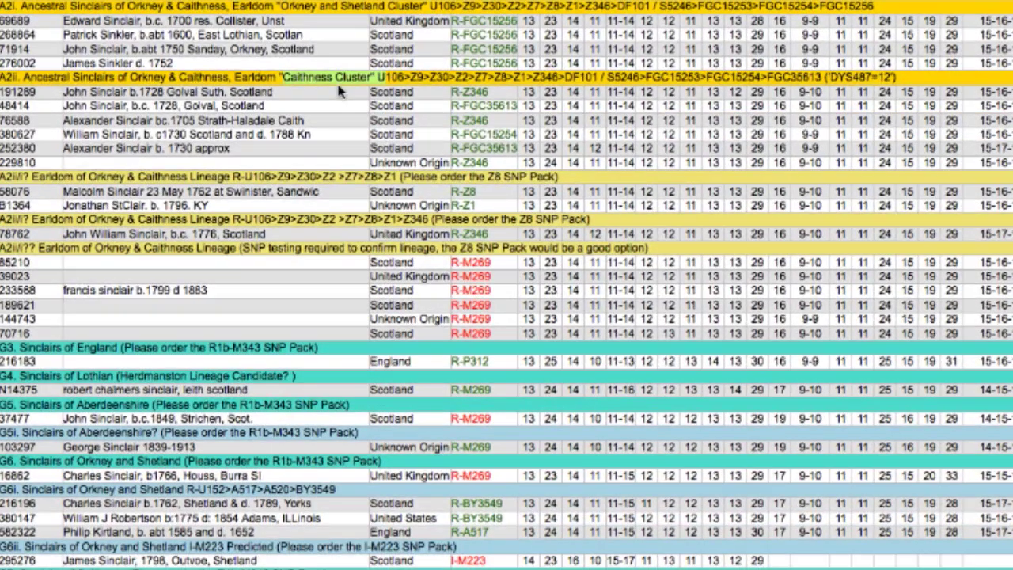
scroll(339, 92, down, 1)
scroll(339, 92, down, 15)
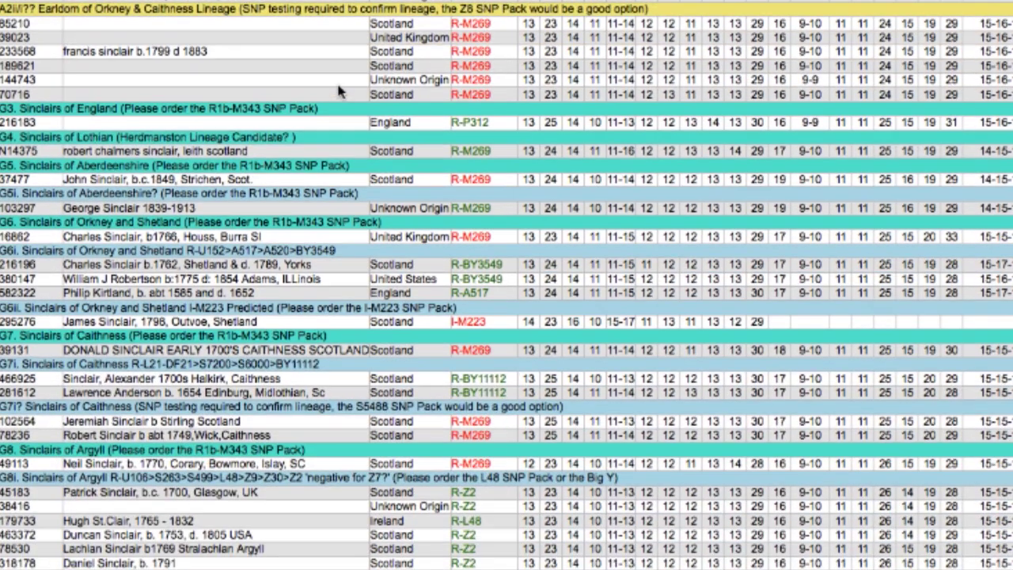
scroll(311, 257, down, 1)
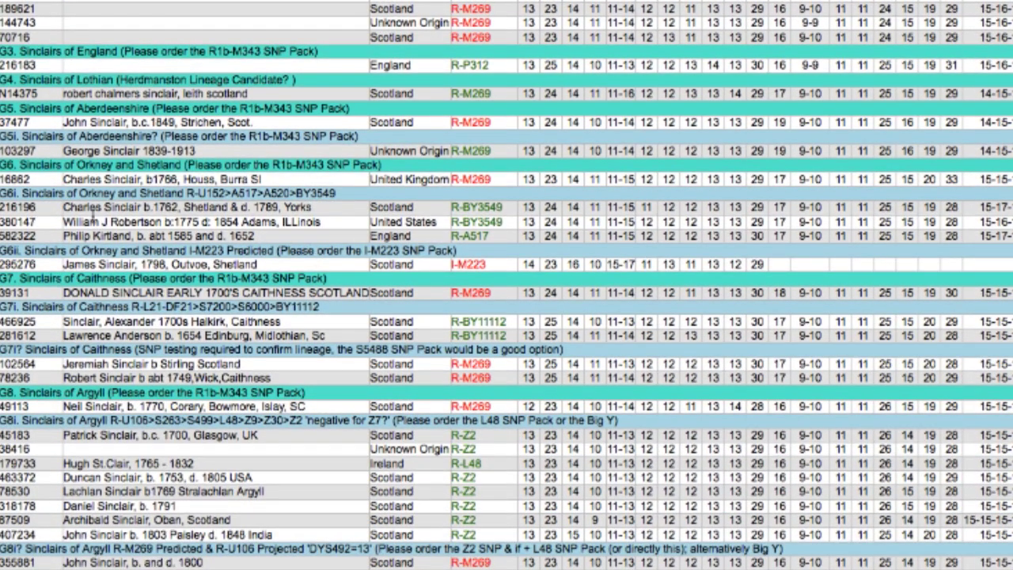
drag(104, 208, 319, 208)
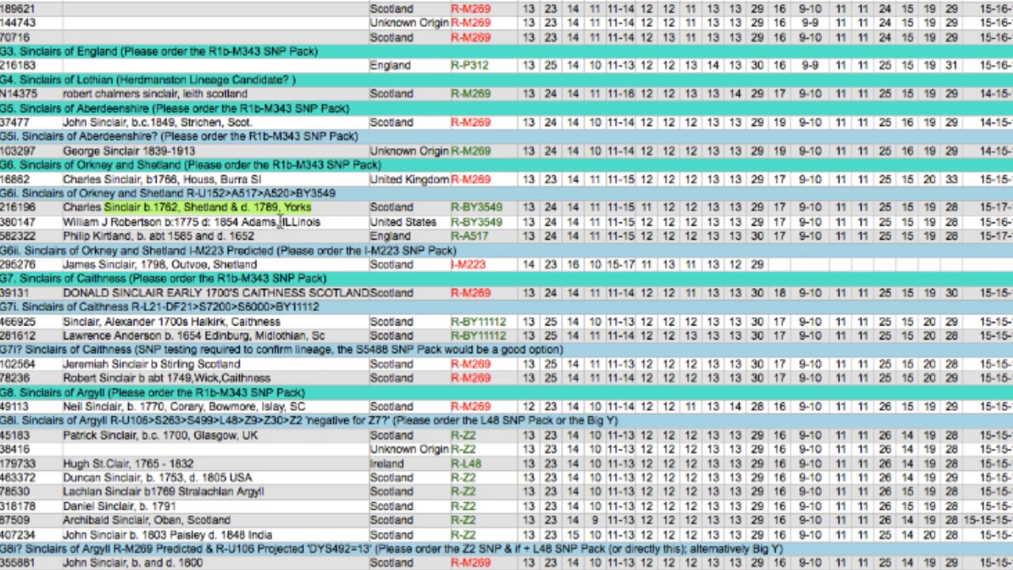
scroll(336, 221, down, 1)
scroll(336, 221, down, 5)
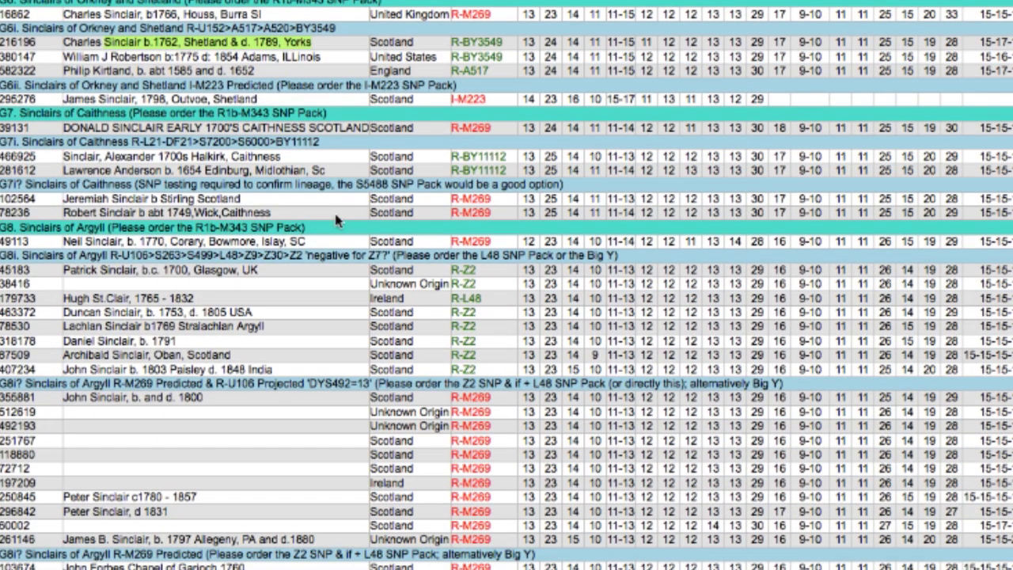
scroll(336, 221, down, 4)
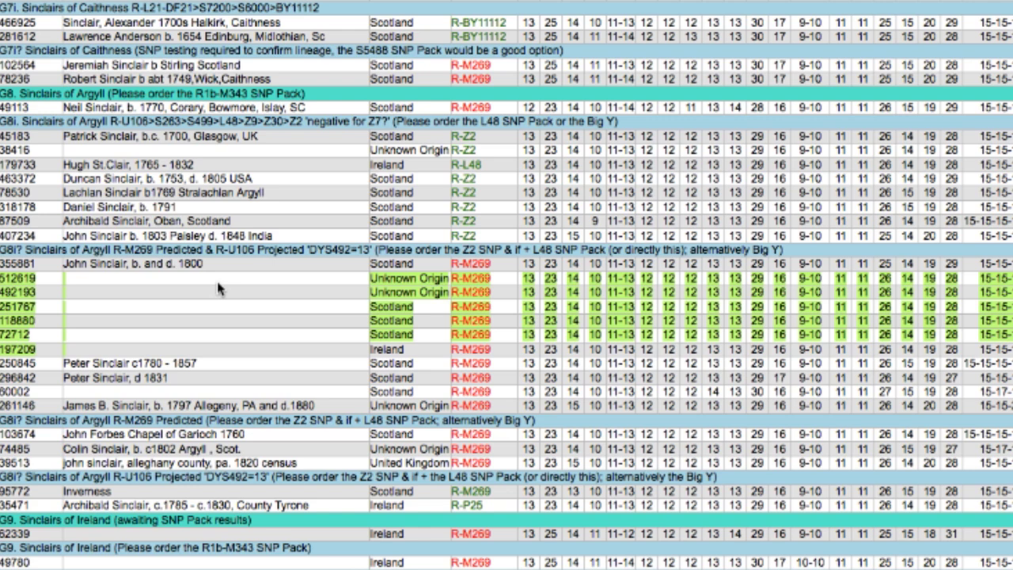
- Highlight an Argyll ancestor's entry and the R1b-M343 SNP Pack recommendation
drag(265, 194, 63, 192)
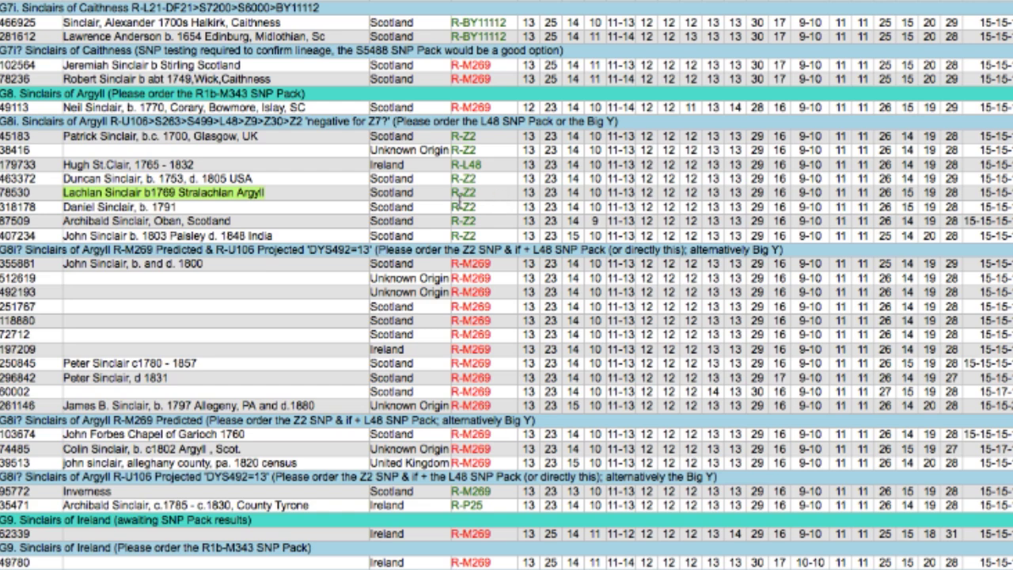
scroll(338, 212, up, 3)
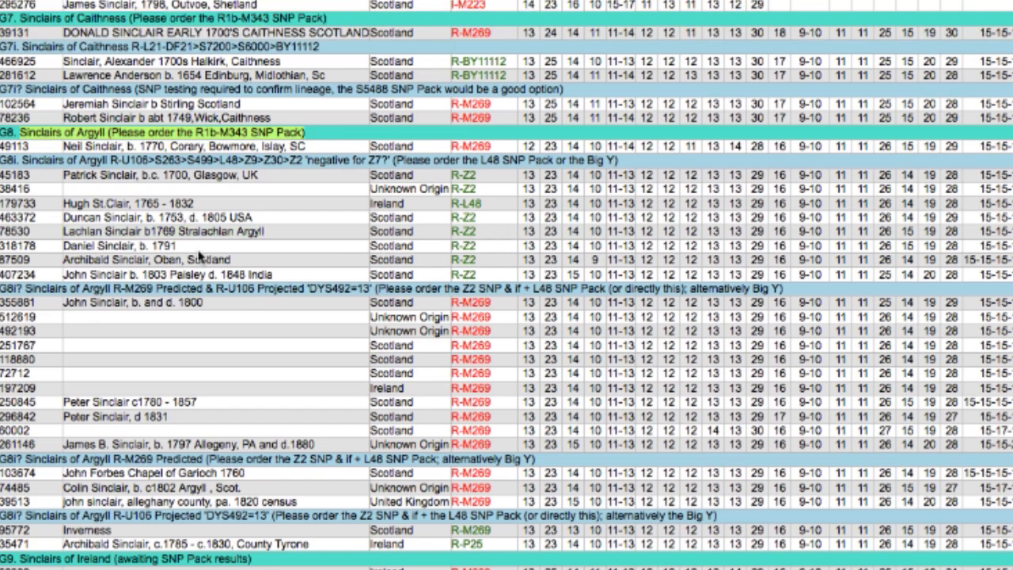
drag(127, 208, 257, 238)
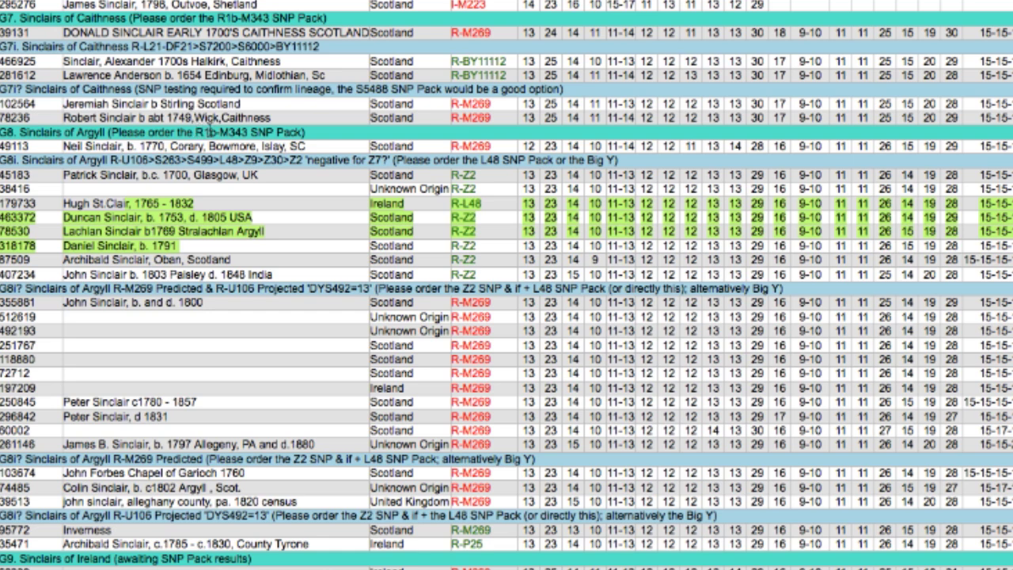
drag(196, 132, 303, 132)
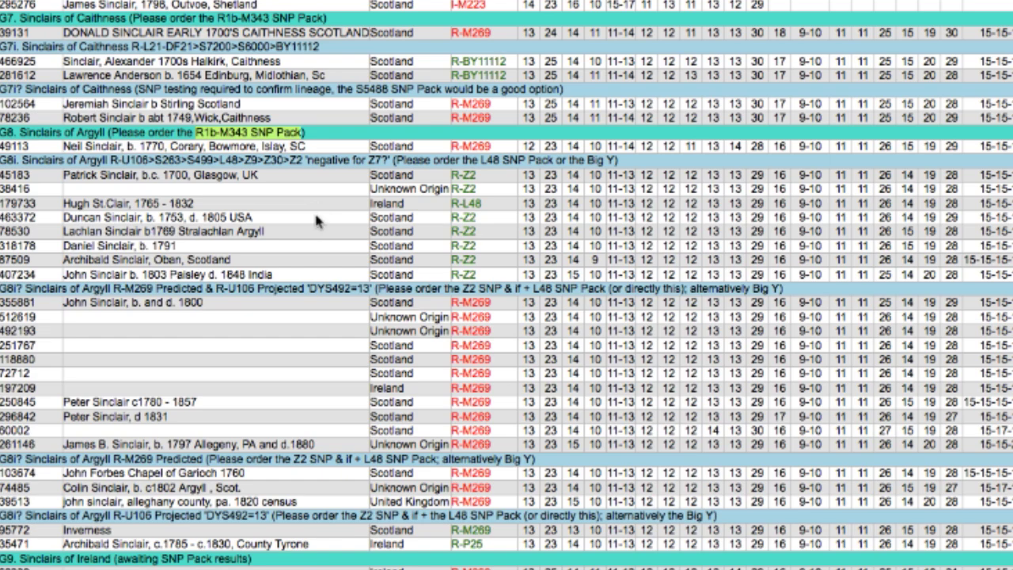
- Highlight the matching R-M269 kits in the Argyll group, then return to the myFTDNA dashboard
scroll(313, 238, down, 5)
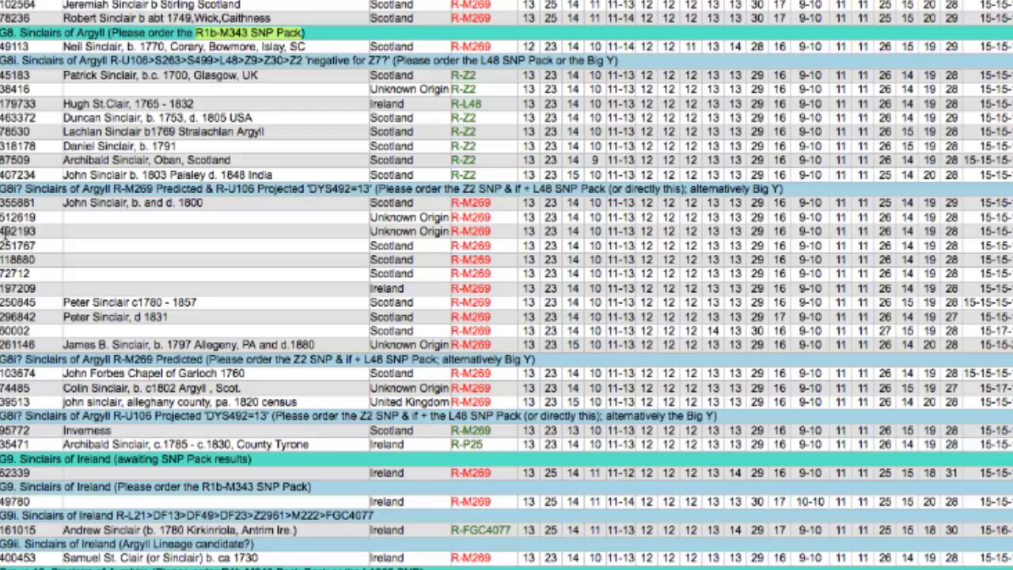
drag(5, 232, 232, 286)
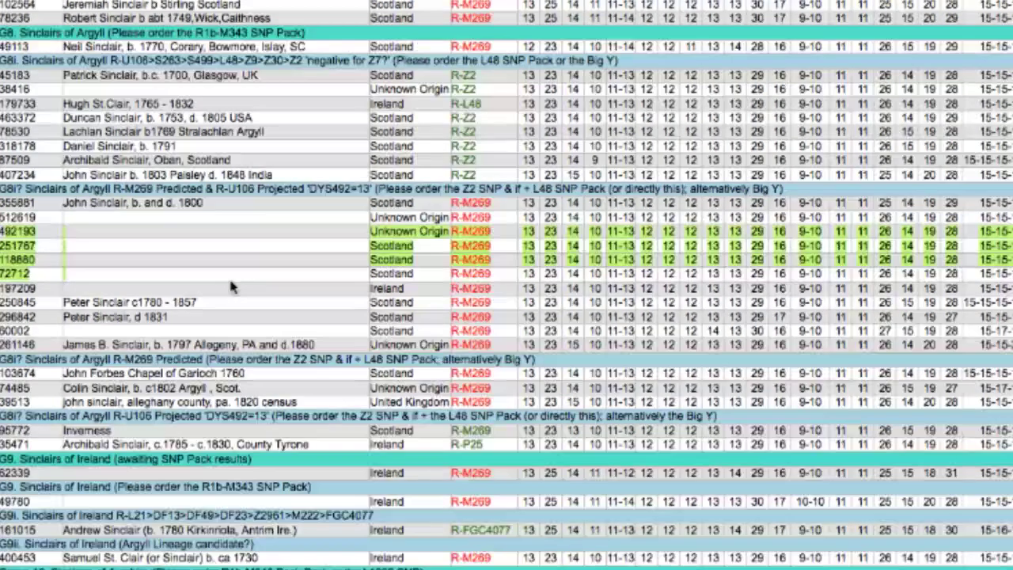
scroll(232, 287, up, 20)
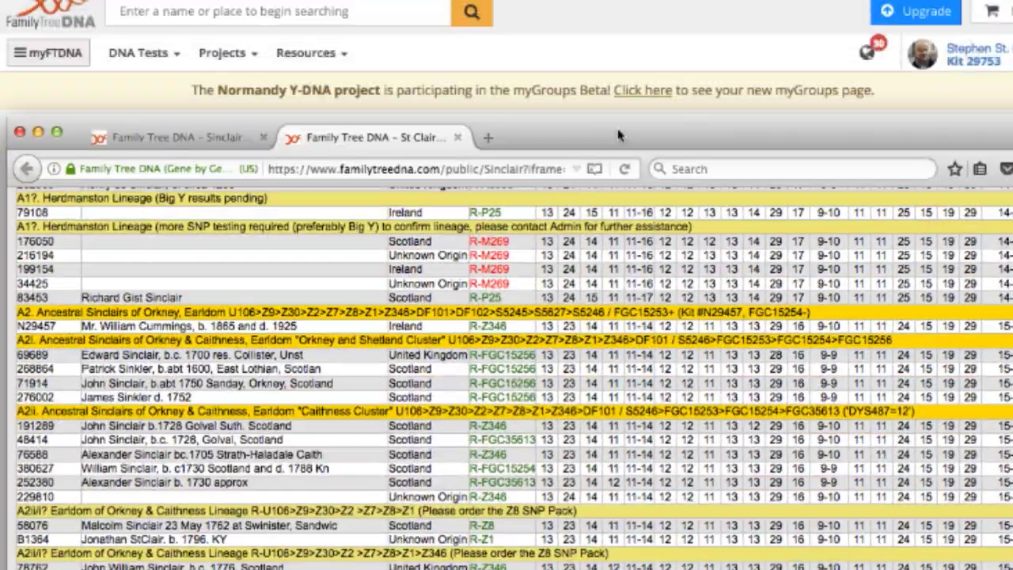
key(super+m)
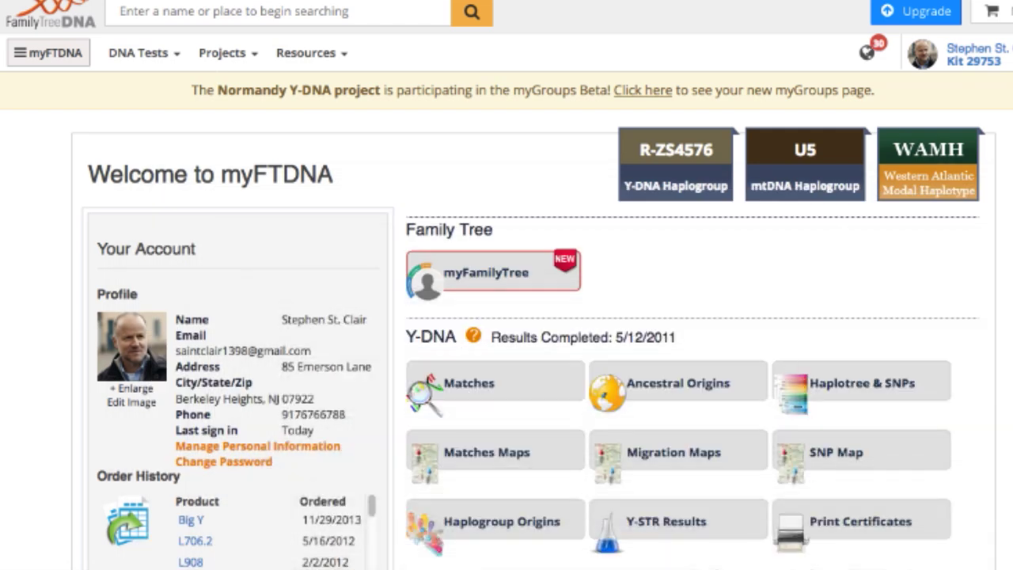
- Open the account settings and review the personal profile, highlighting part of the My Story text
scroll(524, 355, down, 1)
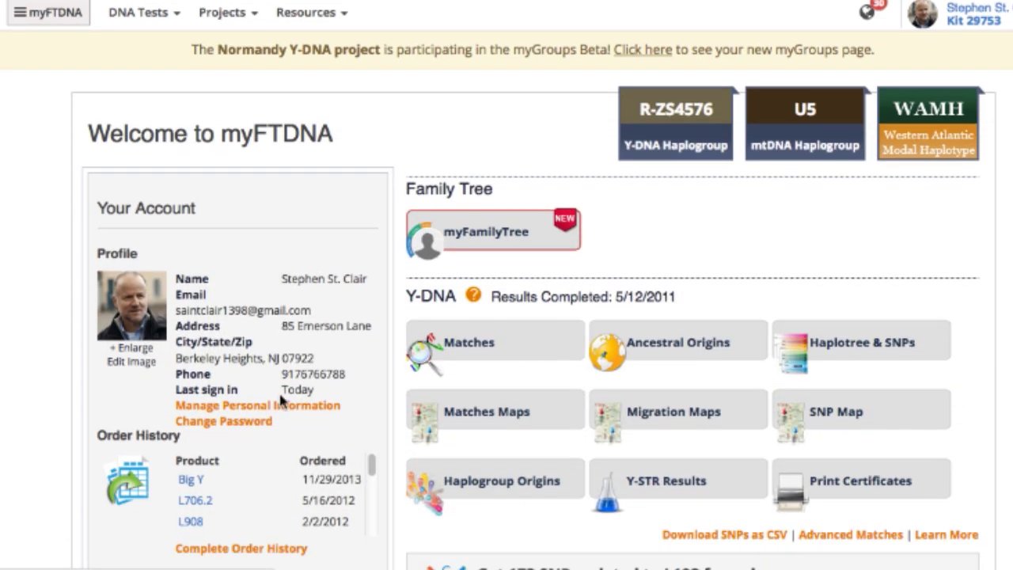
click(297, 407)
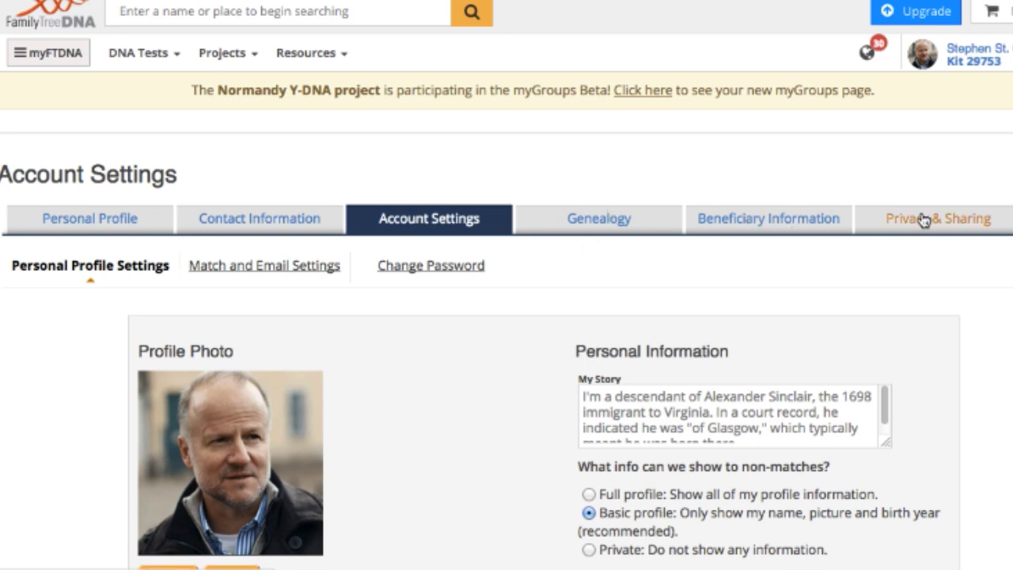
click(124, 227)
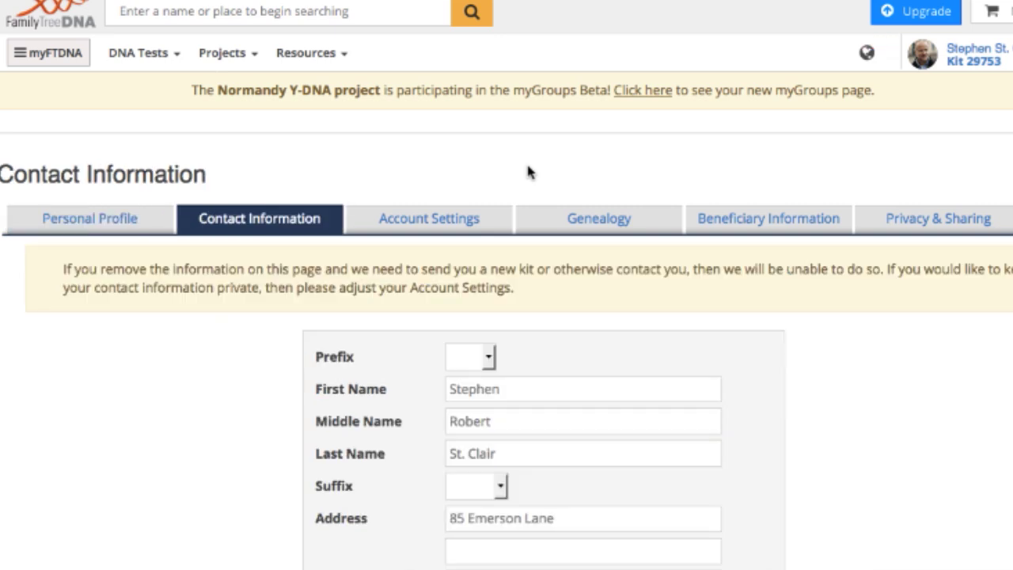
click(436, 223)
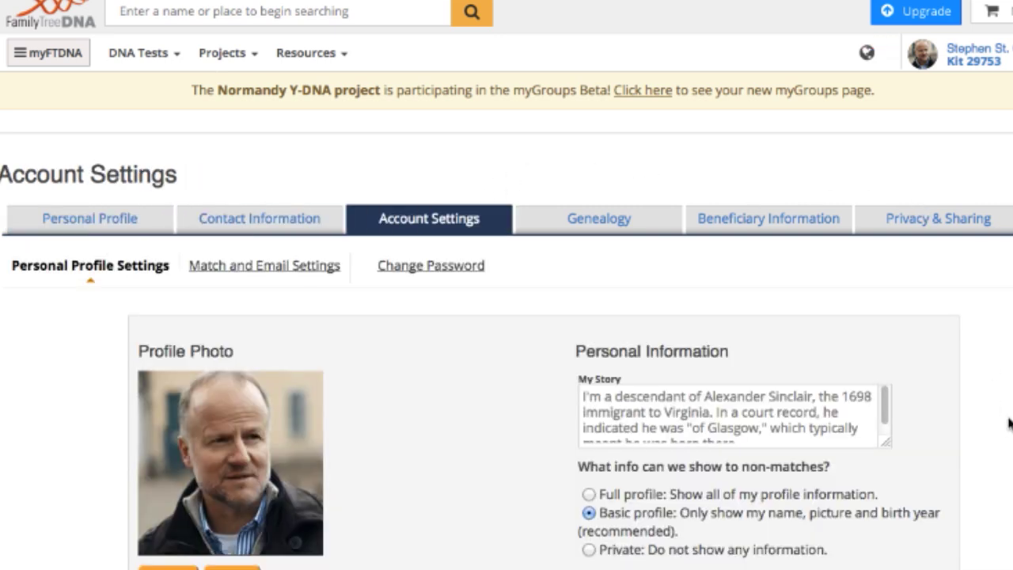
scroll(507, 316, down, 3)
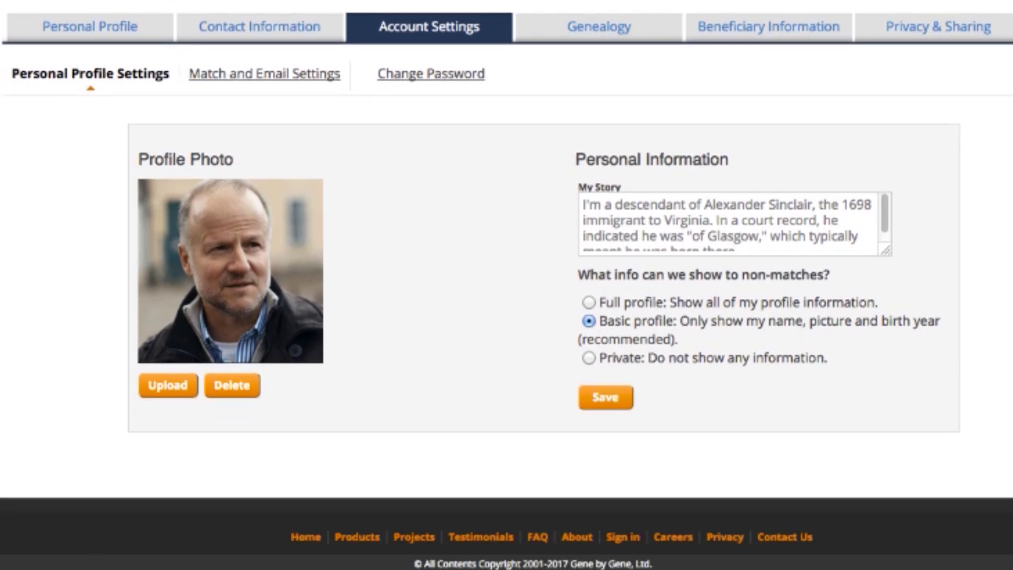
drag(640, 220, 685, 237)
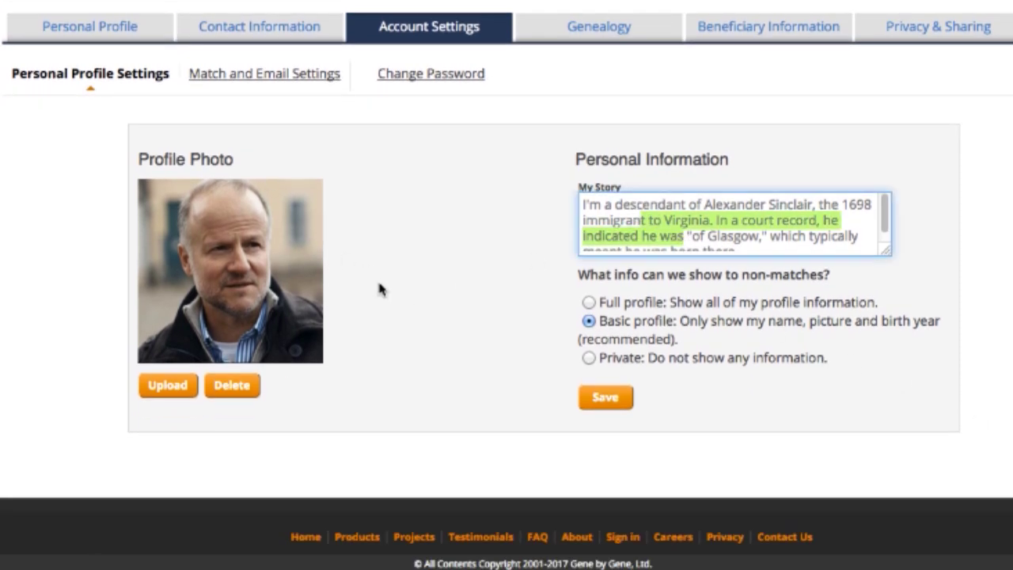
scroll(380, 288, up, 1)
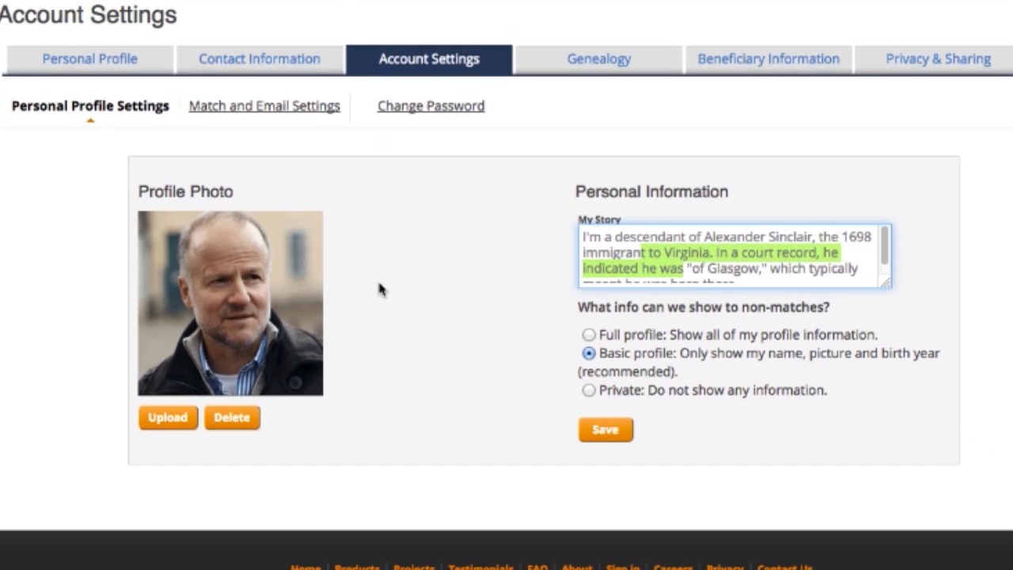
- Check the match and email settings and contact information, then open the Genealogy settings
click(322, 110)
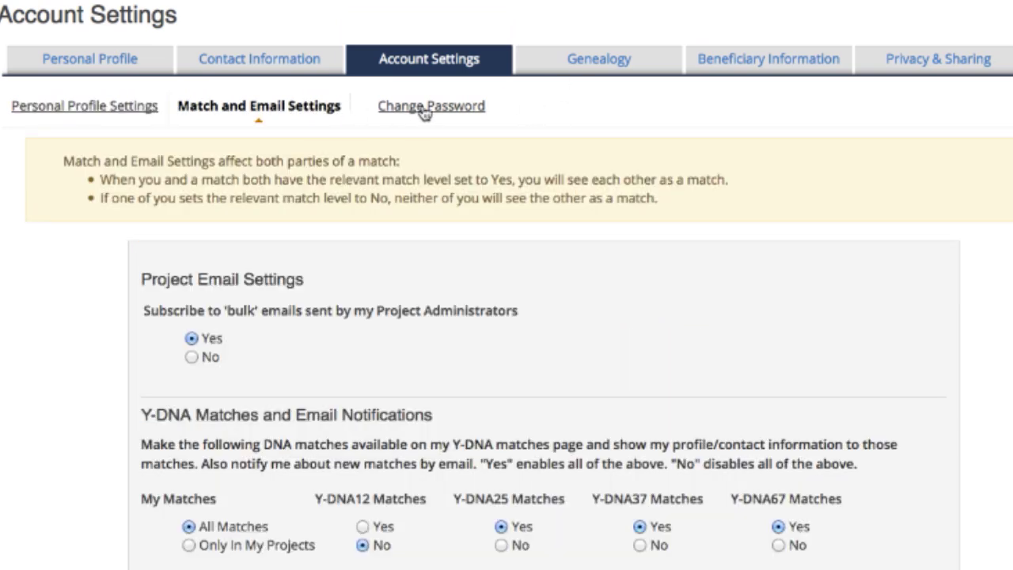
click(127, 110)
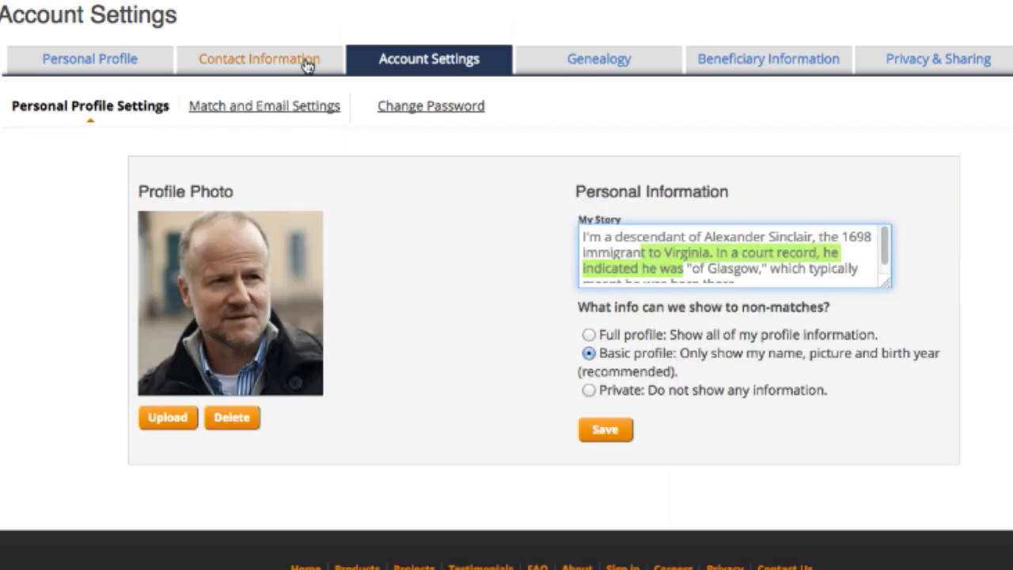
click(291, 63)
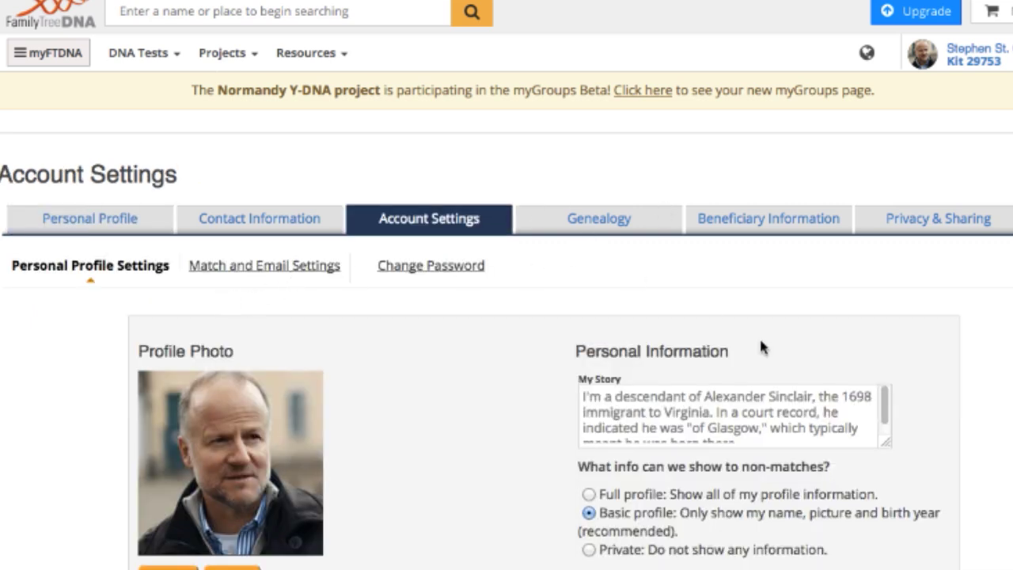
click(619, 225)
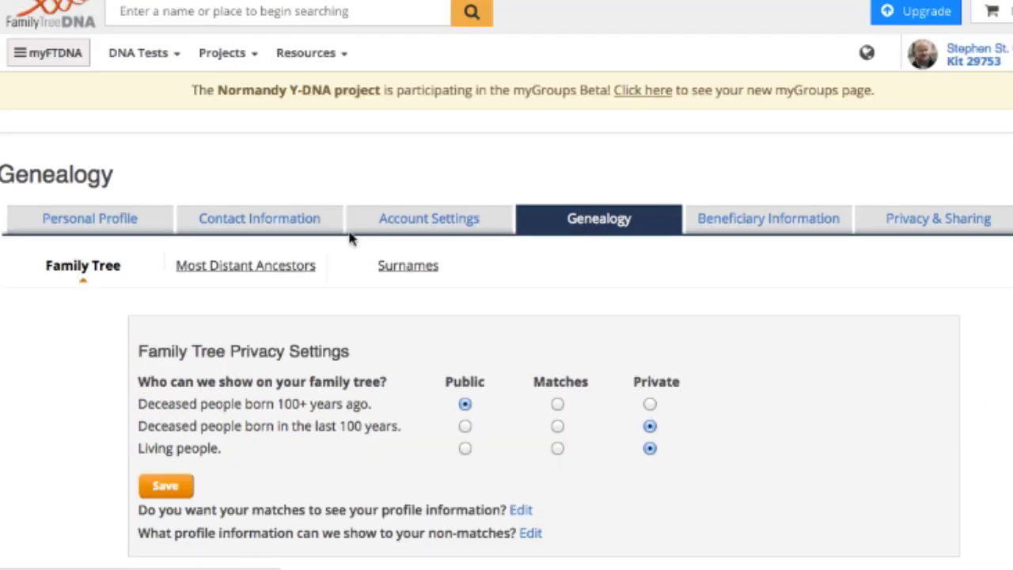
- Show the Most Distant Ancestors form and highlight the paternal ancestor's name, birth year and place
click(298, 267)
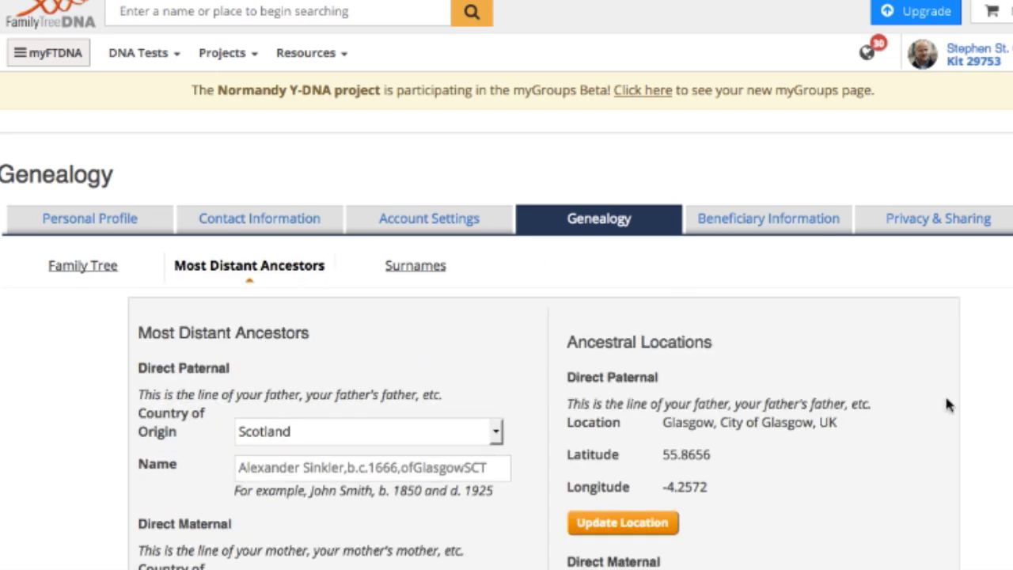
scroll(1006, 420, down, 5)
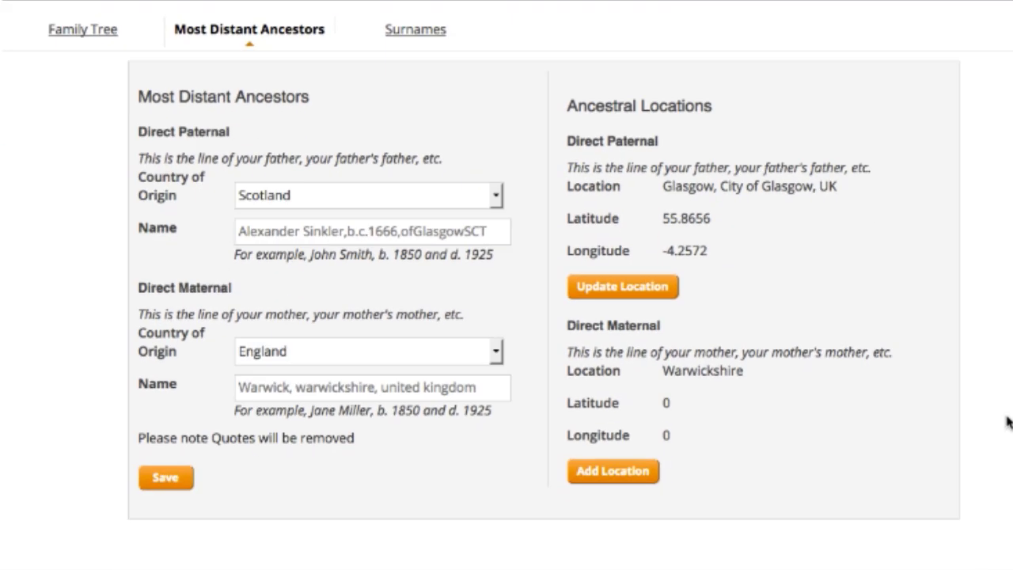
click(242, 232)
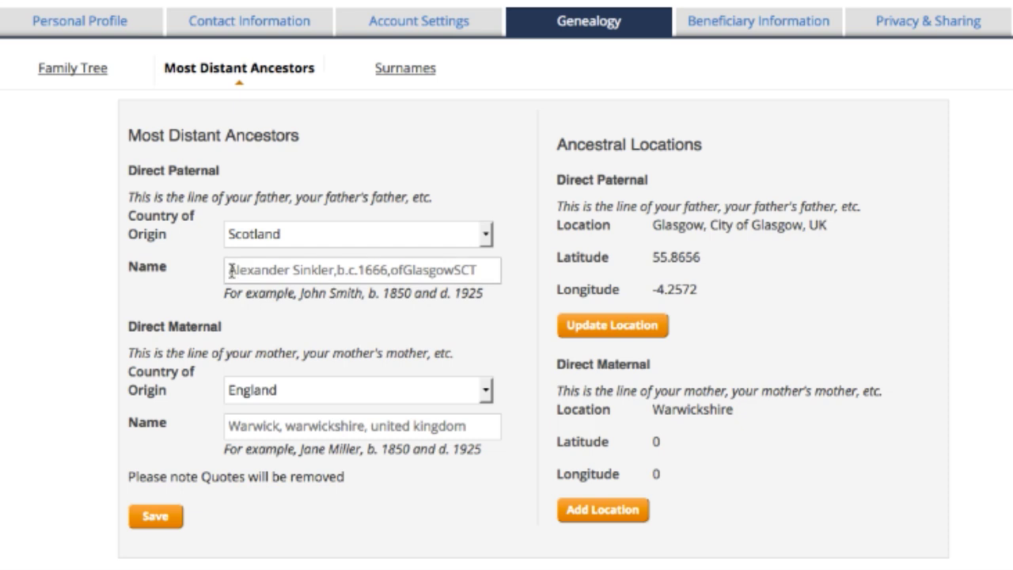
drag(231, 269, 437, 288)
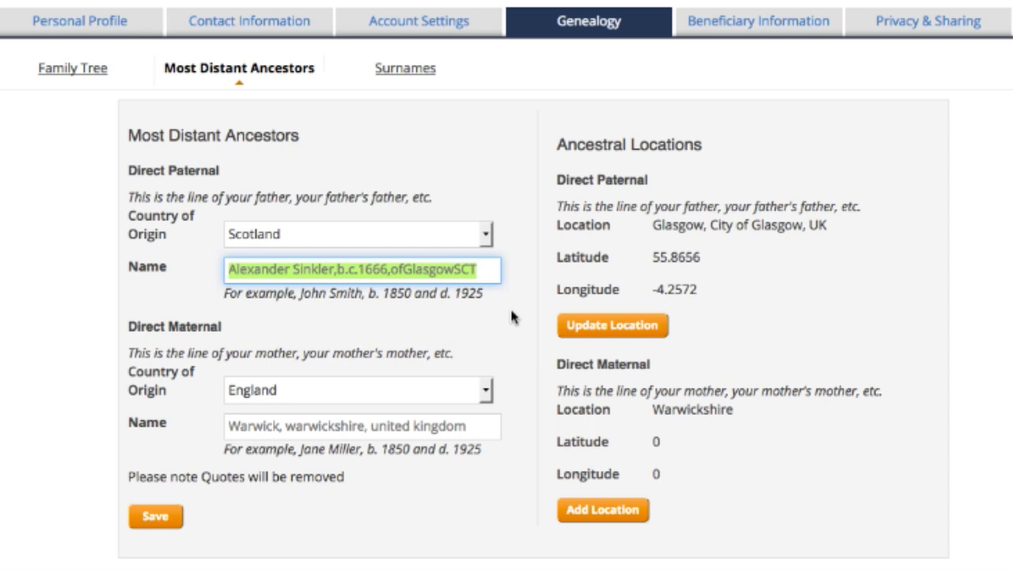
click(318, 270)
mouse_move(227, 270)
mouse_down()
mouse_move(487, 268)
mouse_move(232, 268)
mouse_up()
click(369, 288)
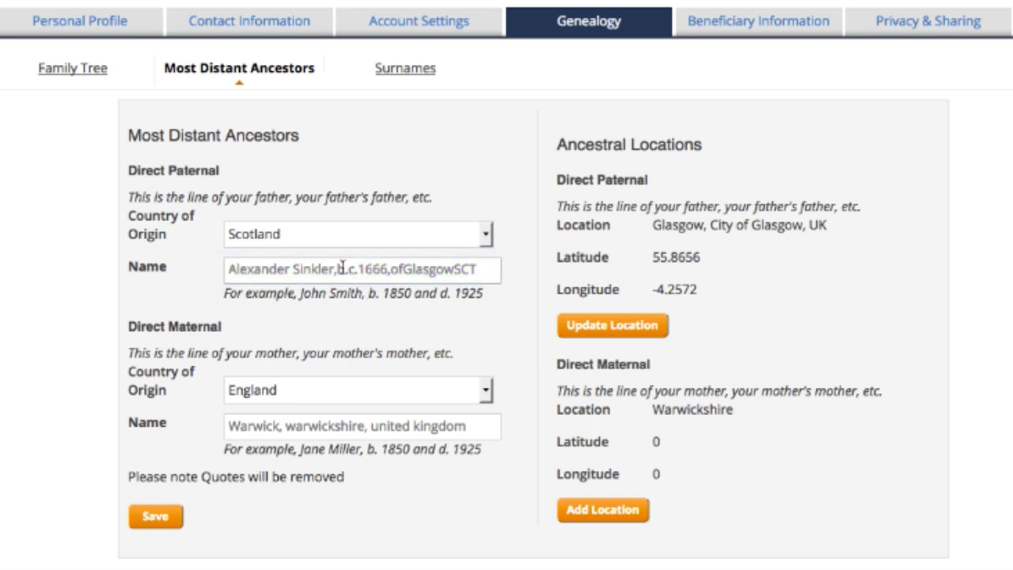
click(338, 271)
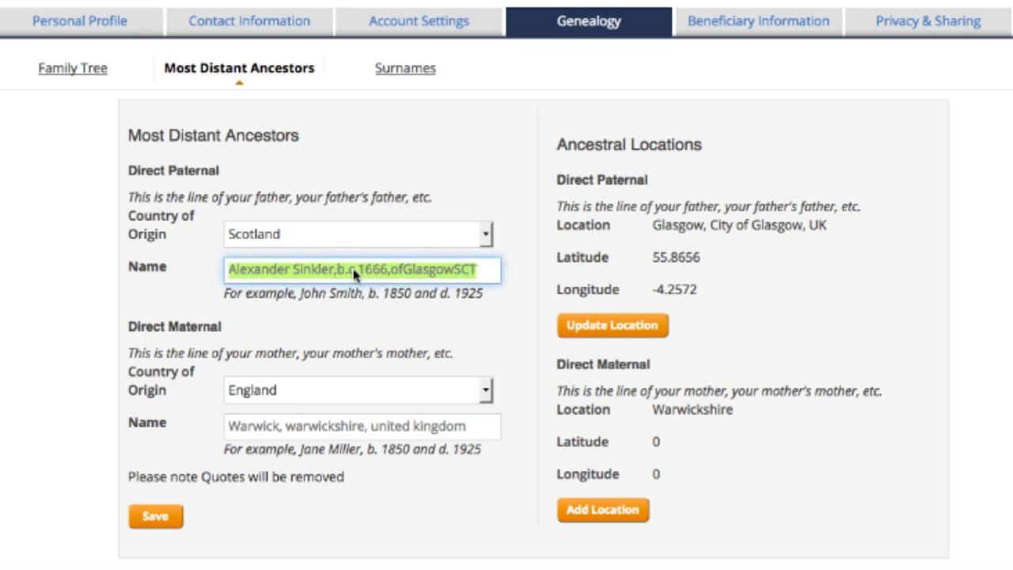
click(359, 270)
click(387, 269)
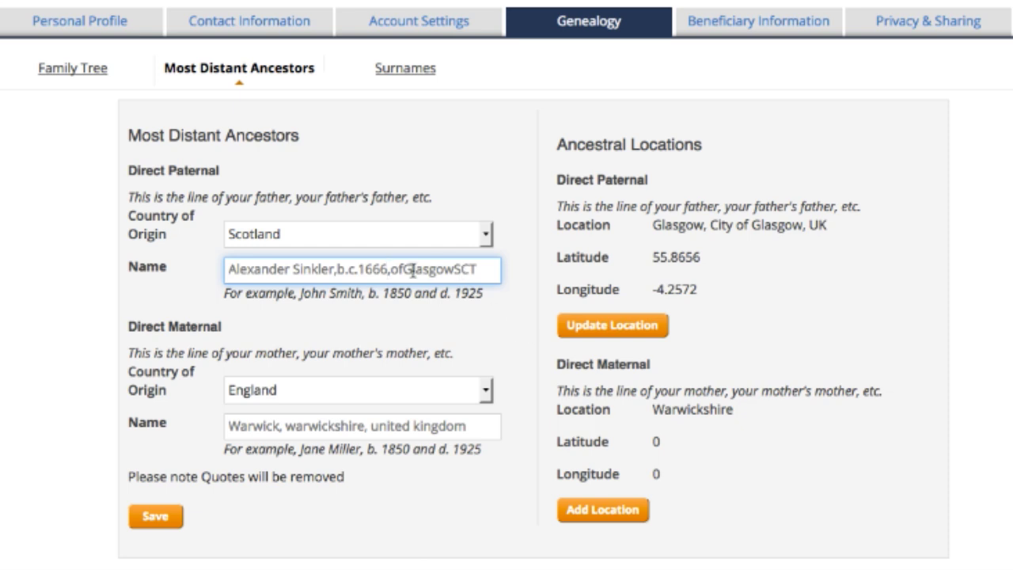
drag(389, 269, 456, 272)
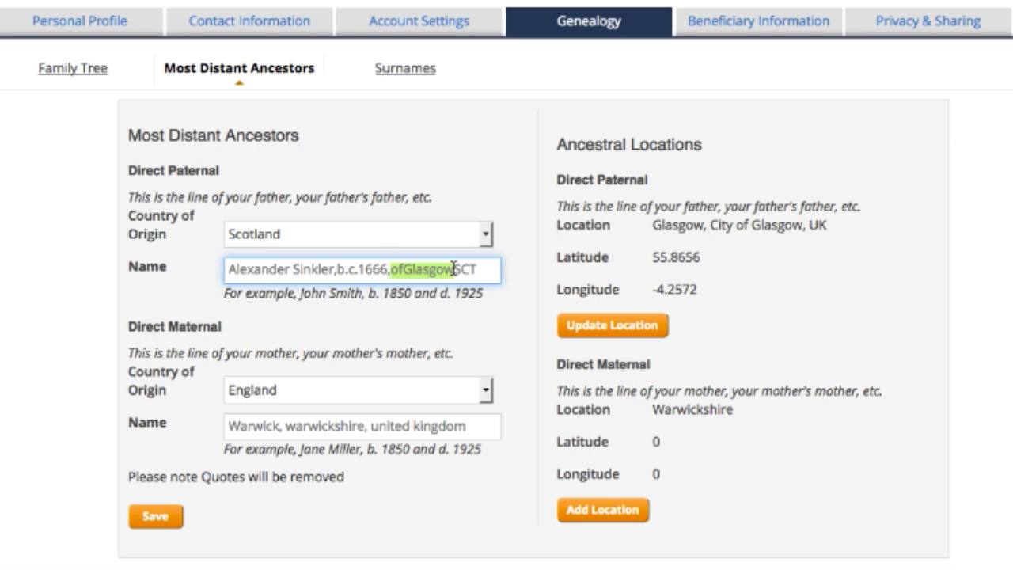
click(501, 311)
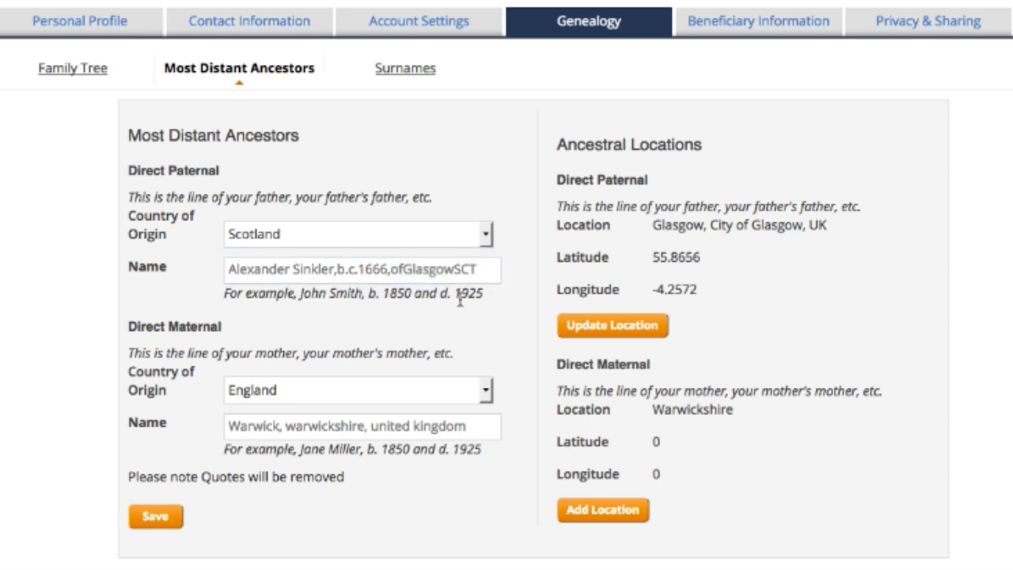
click(425, 270)
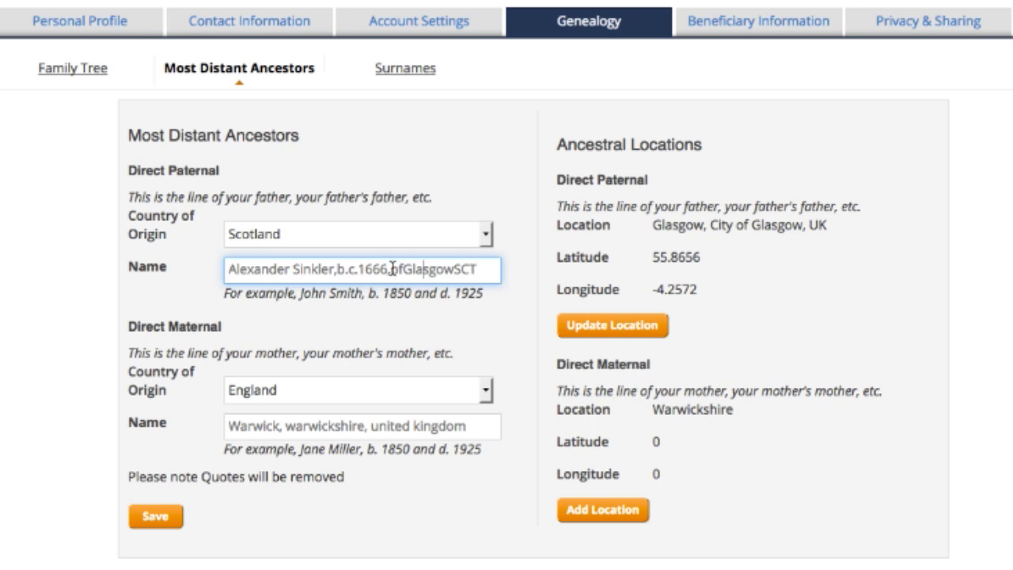
drag(391, 269, 456, 270)
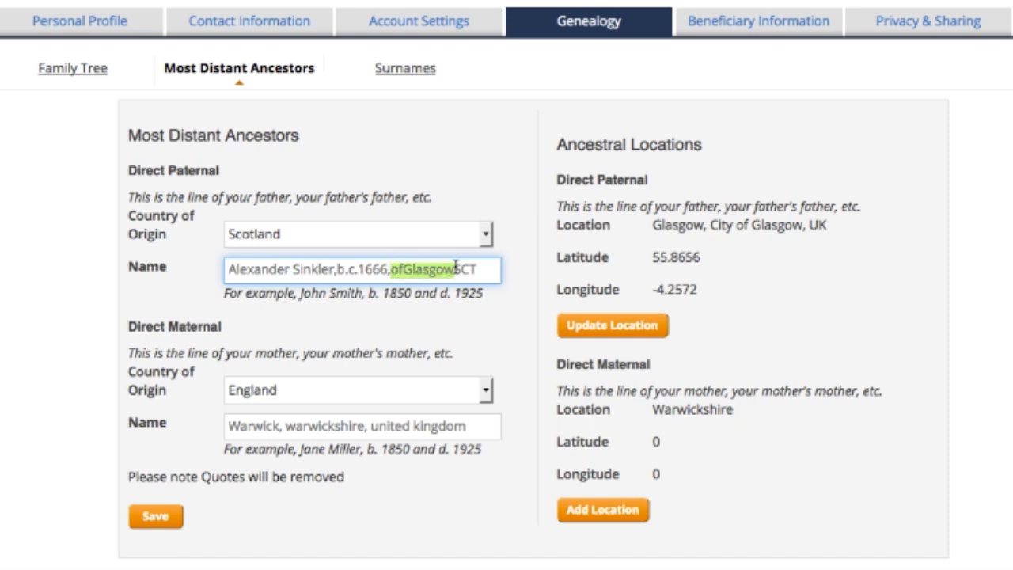
click(428, 319)
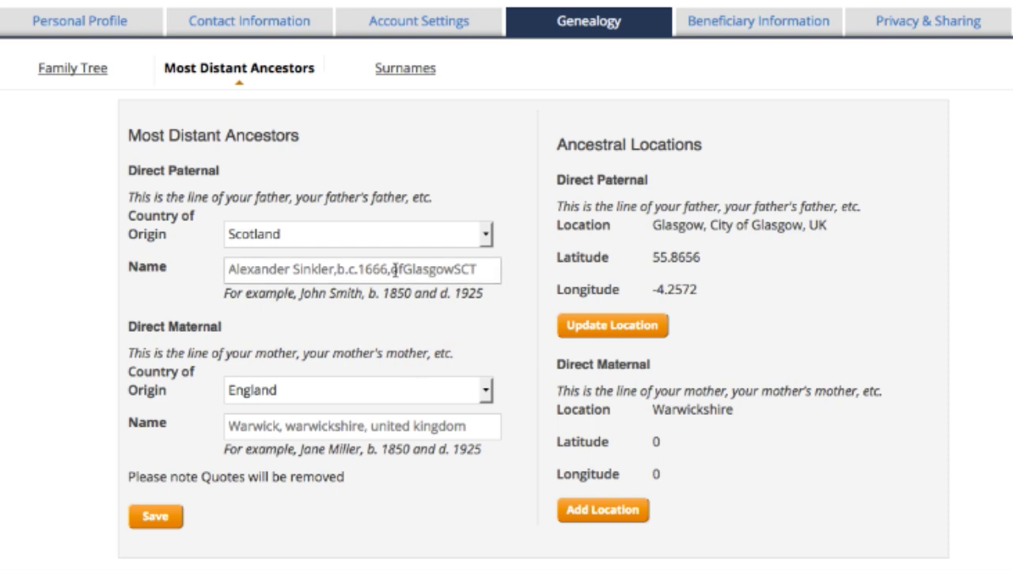
drag(349, 269, 452, 269)
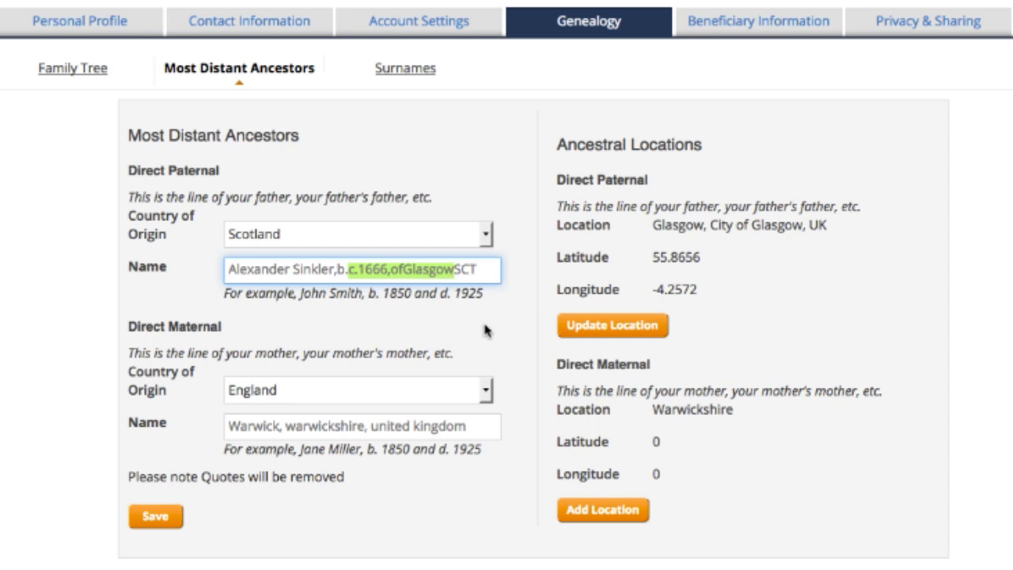
click(400, 269)
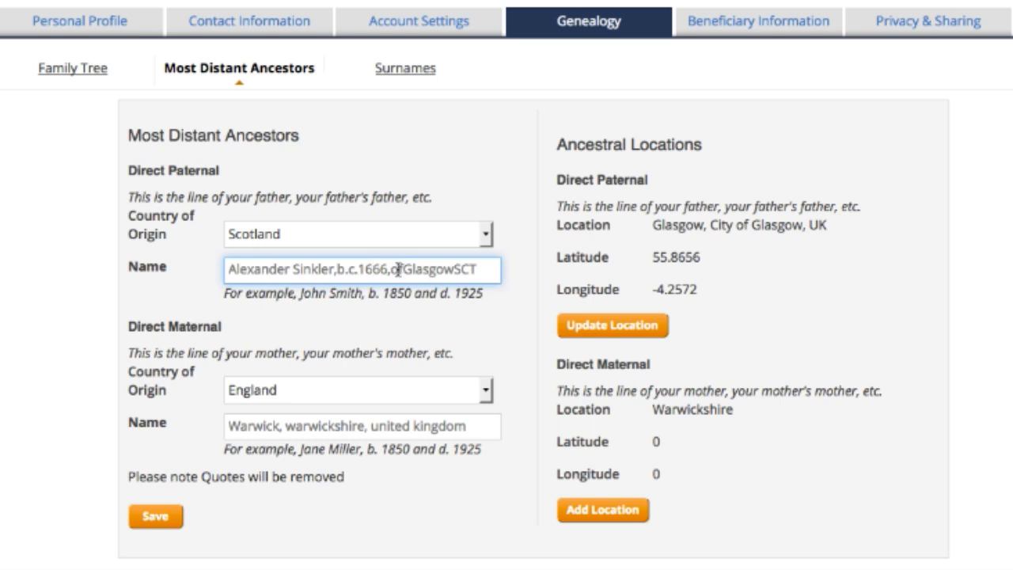
drag(390, 269, 454, 269)
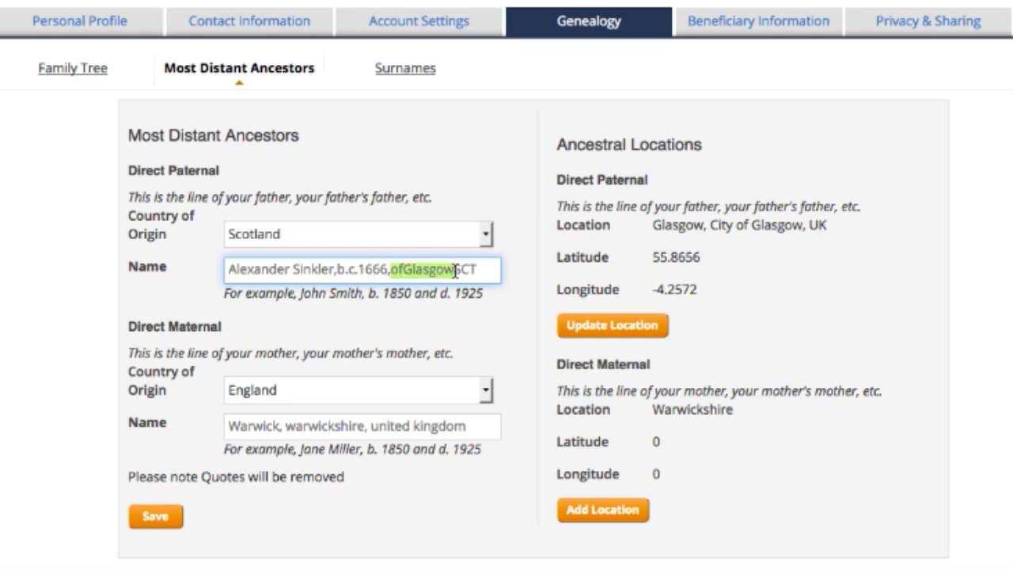
click(487, 312)
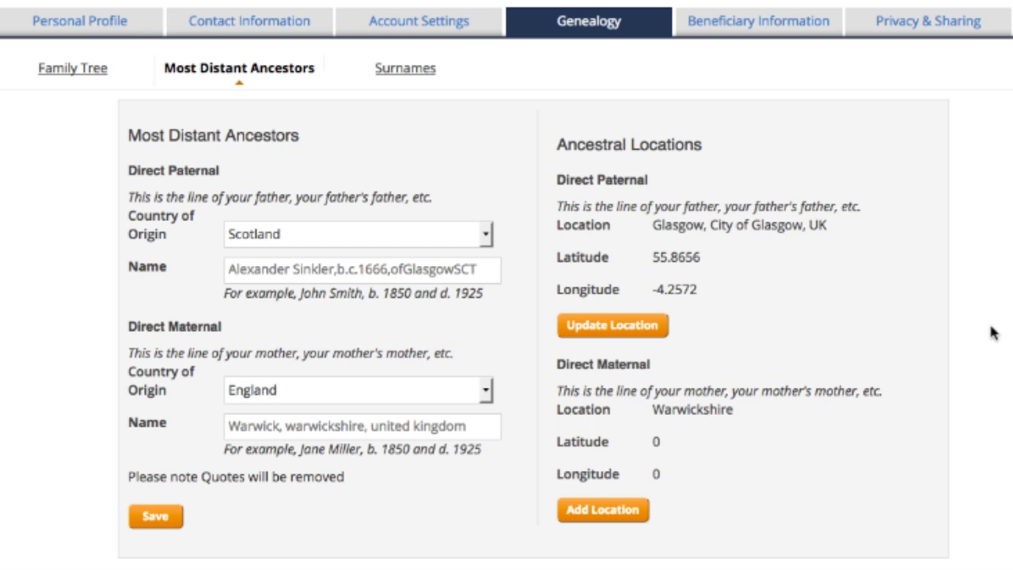
- Review Beneficiary Information, then the Privacy & Sharing settings, where Most Distant Ancestor is visible to Project Members
click(798, 28)
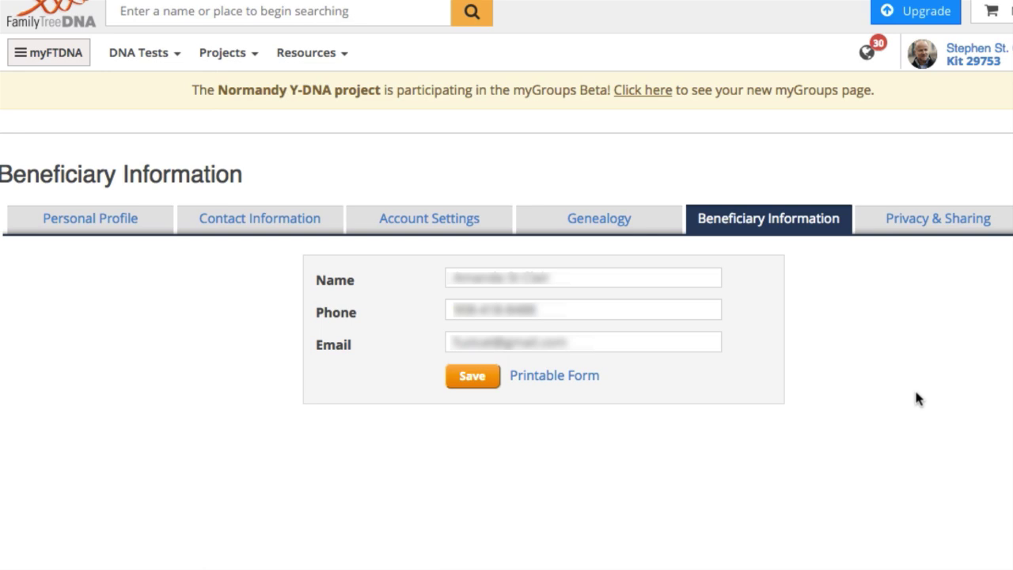
click(910, 222)
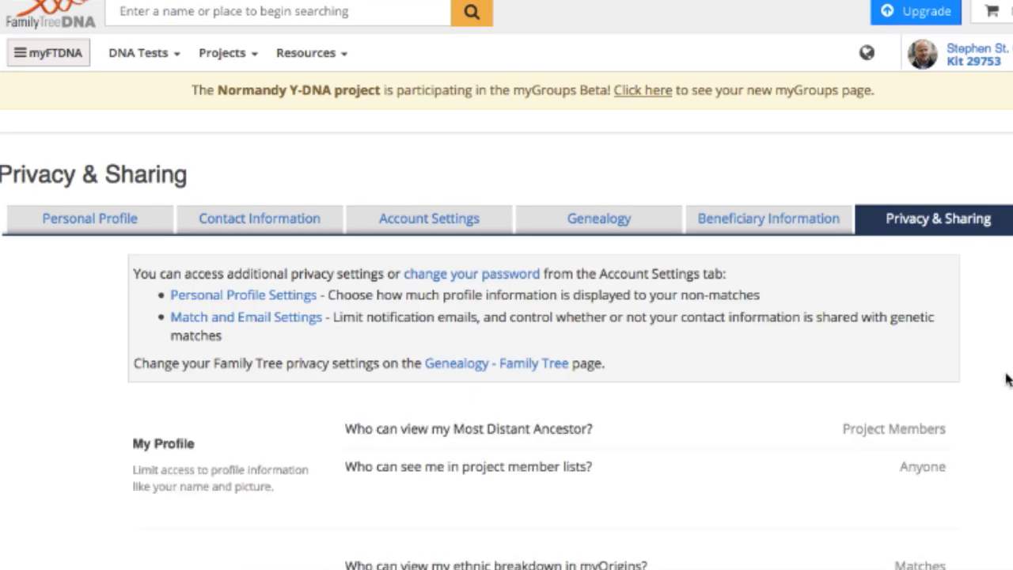
scroll(1006, 379, down, 5)
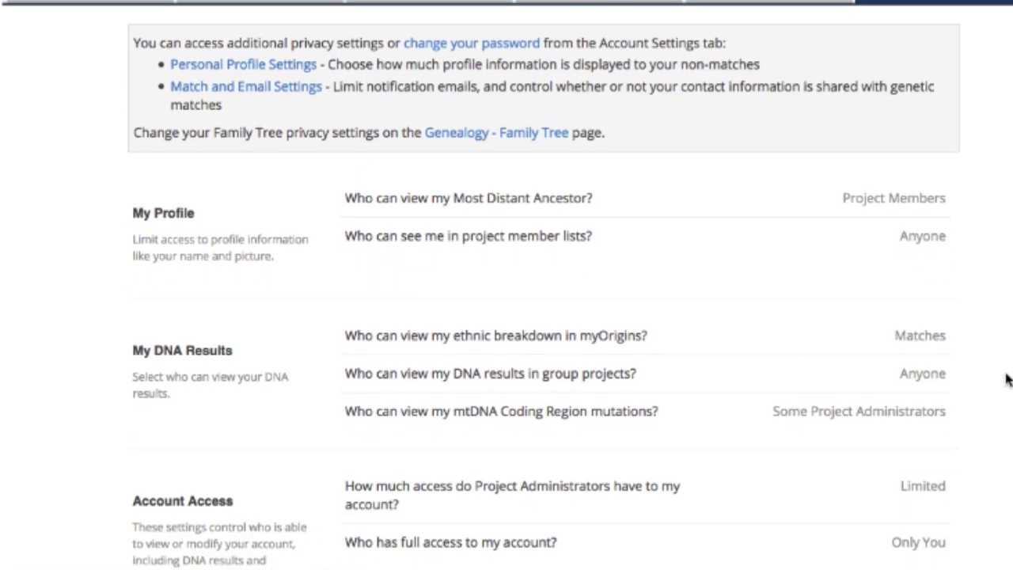
scroll(1006, 380, down, 1)
scroll(1006, 380, up, 6)
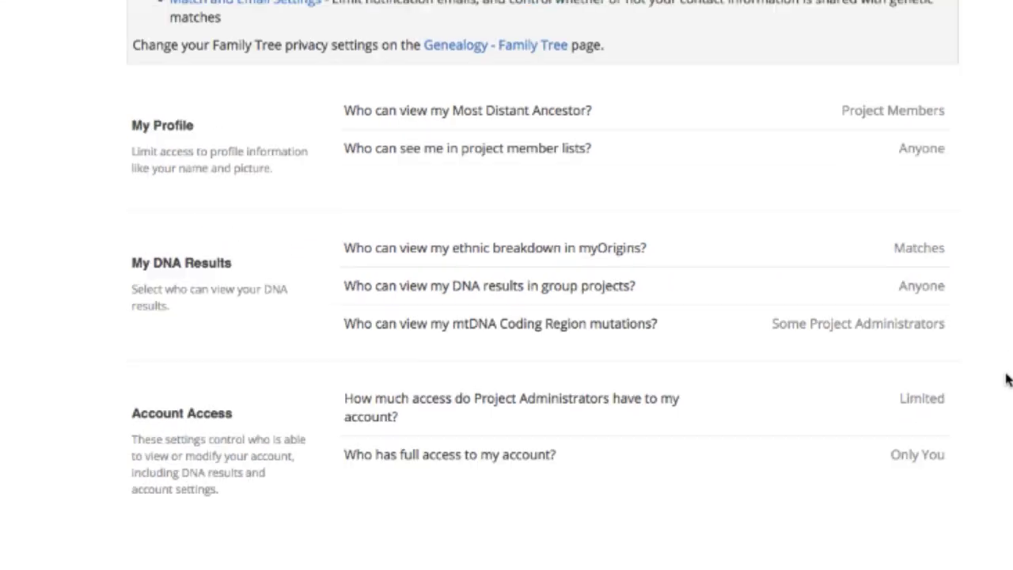